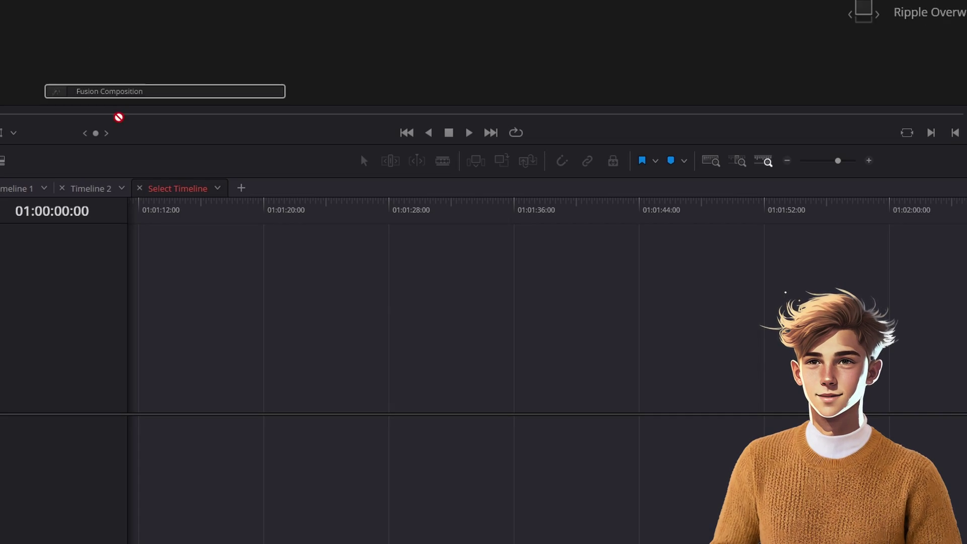
Place a Fusion composition on Video 1, open it in Fusion, and link MultiMerge1 to MediaOut1
drag(151, 91, 240, 384)
drag(290, 210, 297, 211)
click(457, 503)
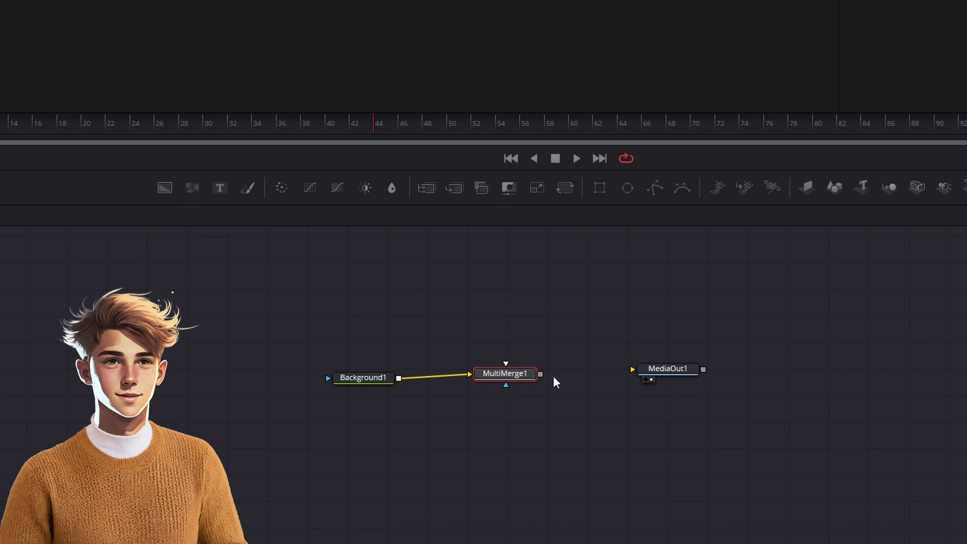
drag(649, 372, 648, 373)
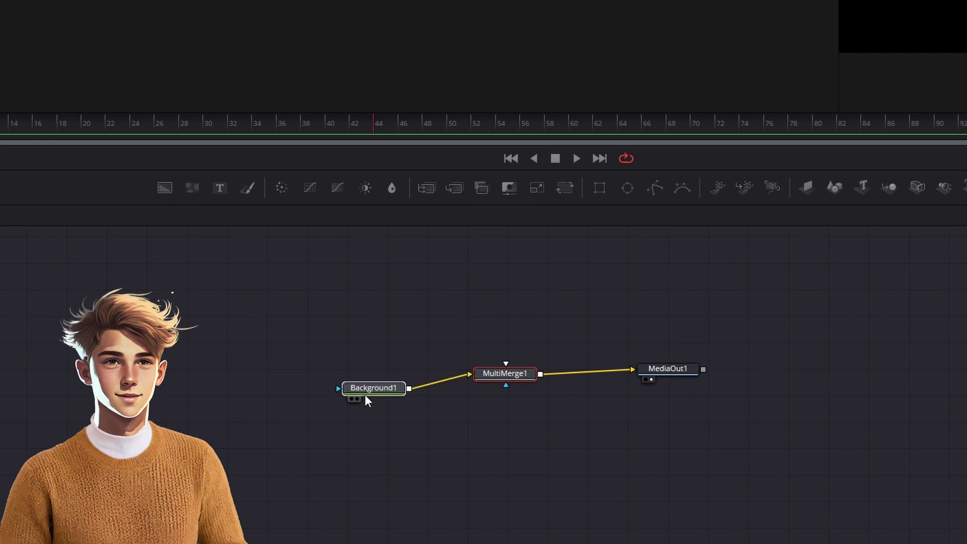
Add Text1 reading SUMMER in Montserrat and feed it into MultiMerge1
drag(219, 187, 634, 342)
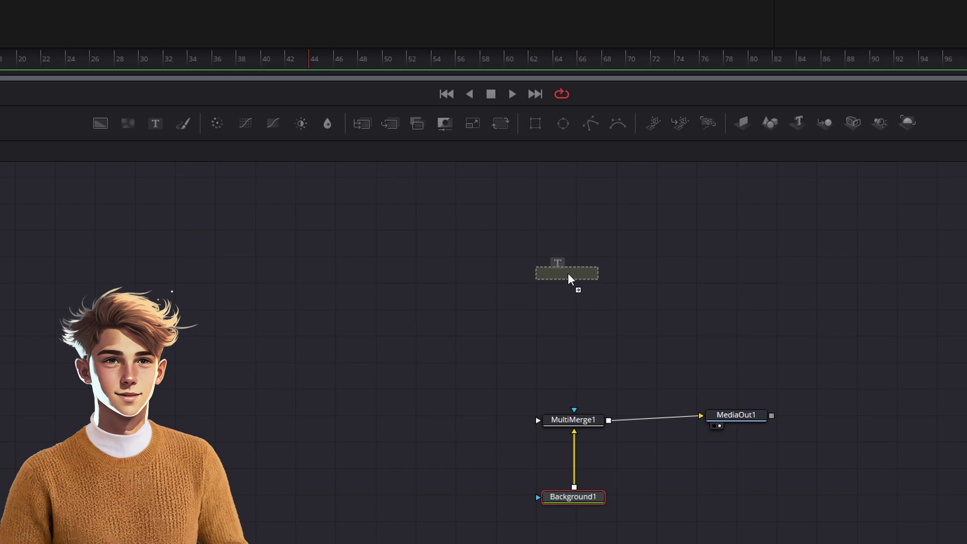
drag(603, 273, 589, 422)
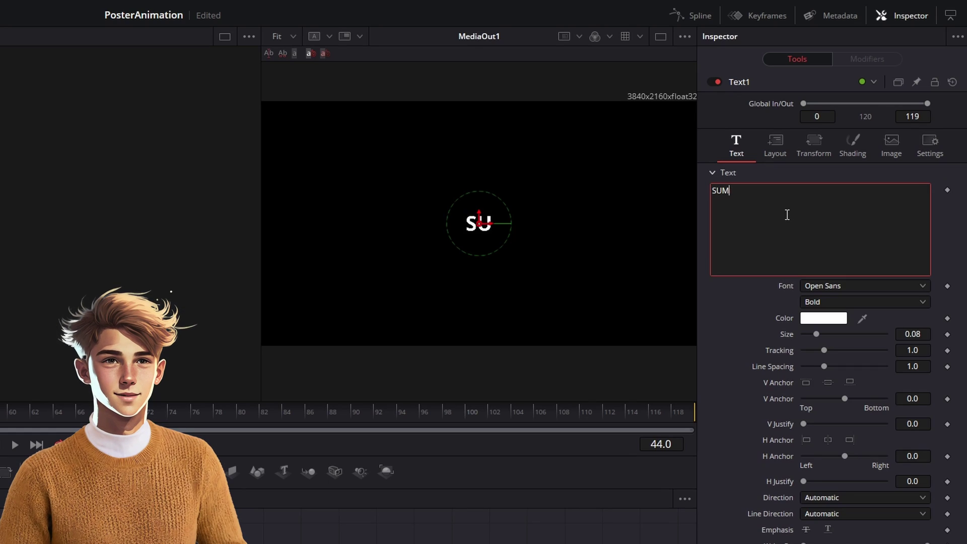
text(MMER)
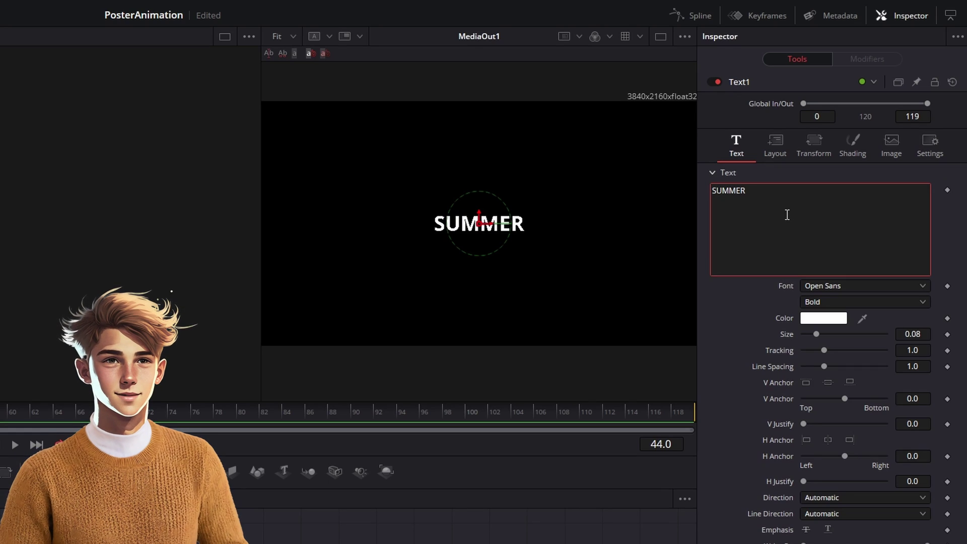
click(834, 285)
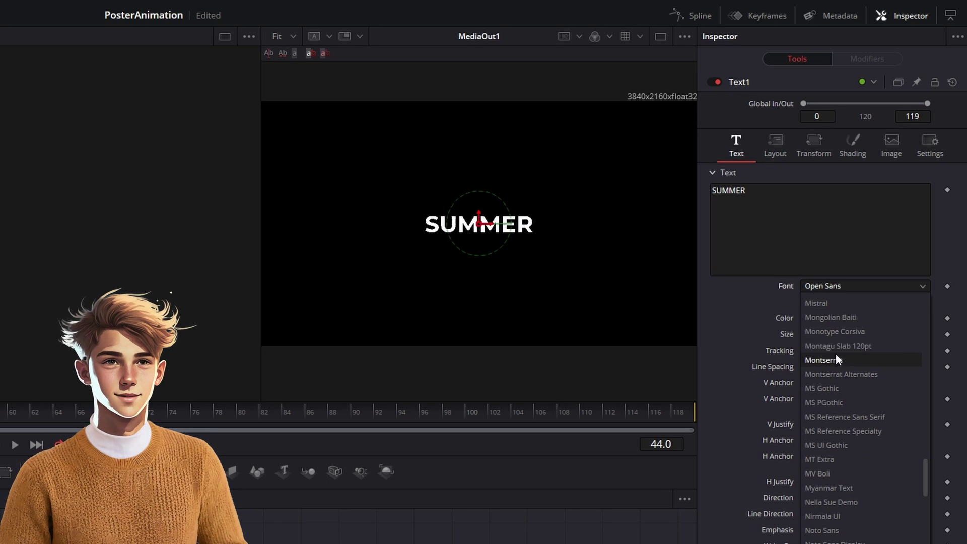
click(832, 360)
click(829, 302)
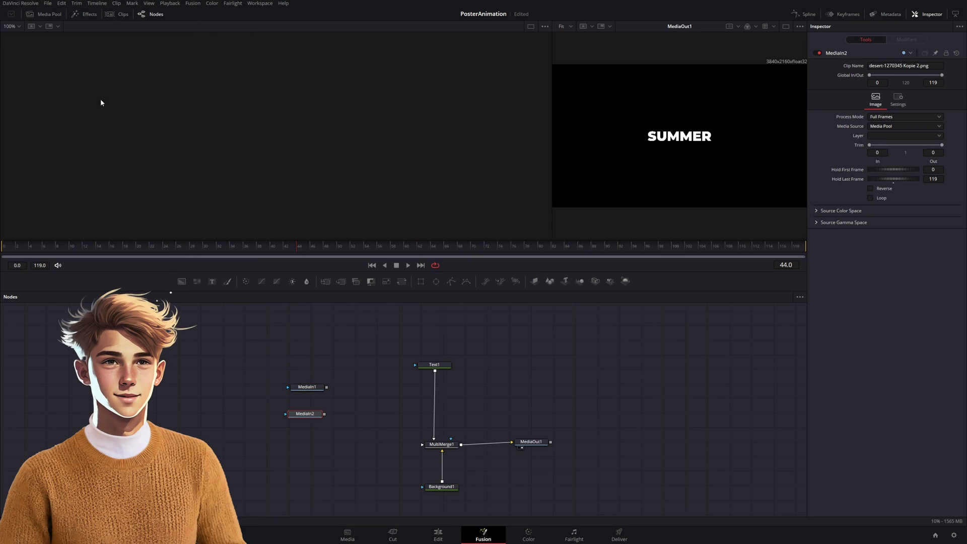
Connect the balloon and desert MediaIn nodes to MultiMerge1 and move them down-left
drag(409, 443, 434, 417)
drag(352, 358, 459, 415)
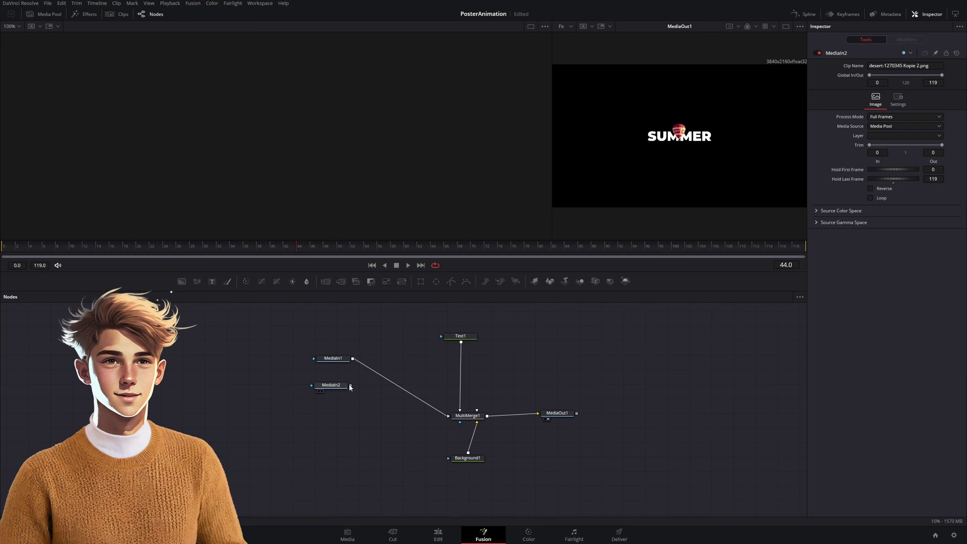
drag(350, 385, 459, 419)
drag(300, 347, 362, 395)
drag(331, 362, 304, 403)
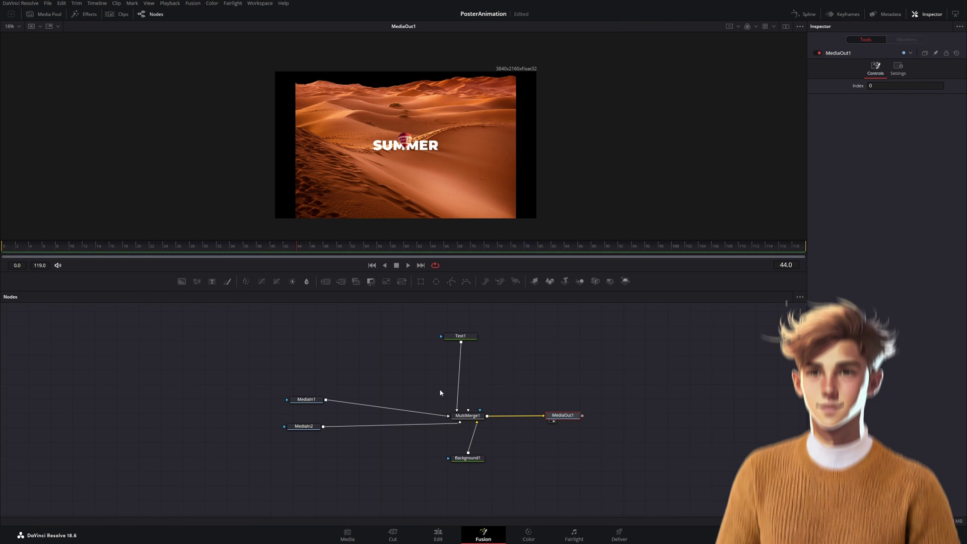
Insert Transform1 after the balloon image and Transform2 after the desert image
drag(401, 281, 380, 400)
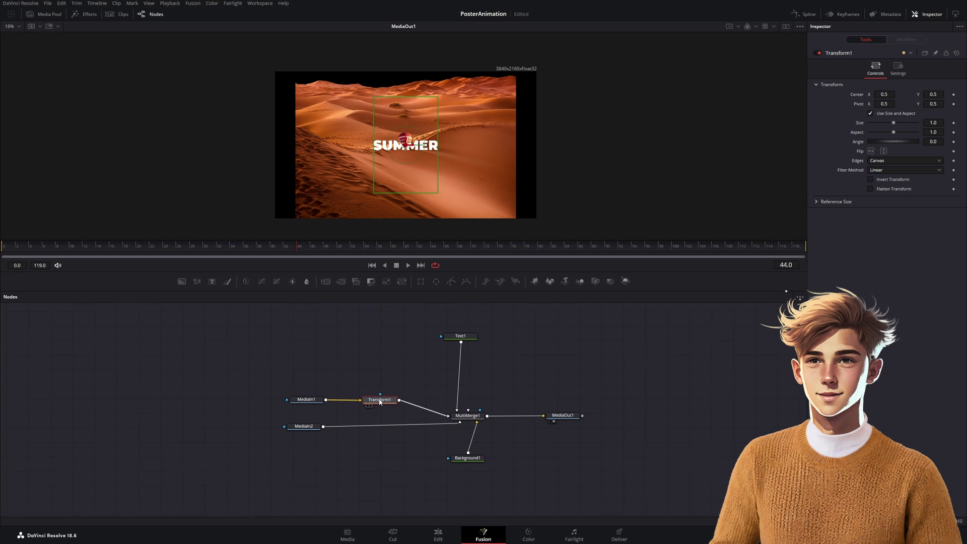
drag(401, 281, 381, 429)
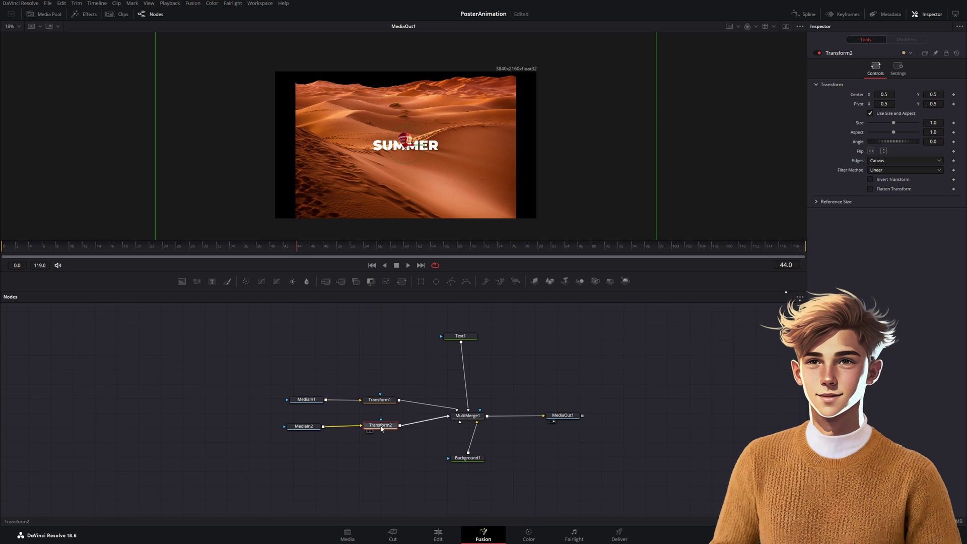
drag(466, 461, 475, 463)
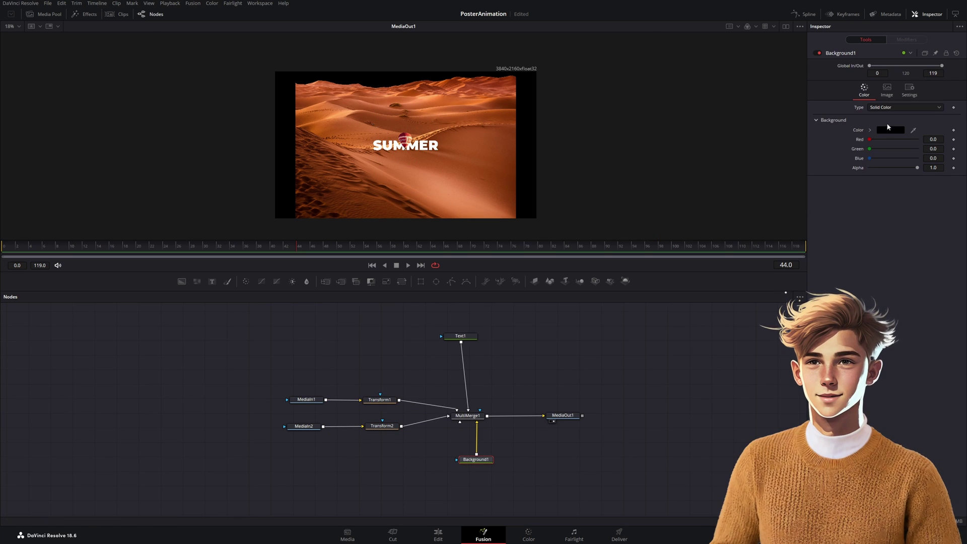
Disable Background1's Auto Resolution and set its width to 1549 against a 2160 height
click(886, 90)
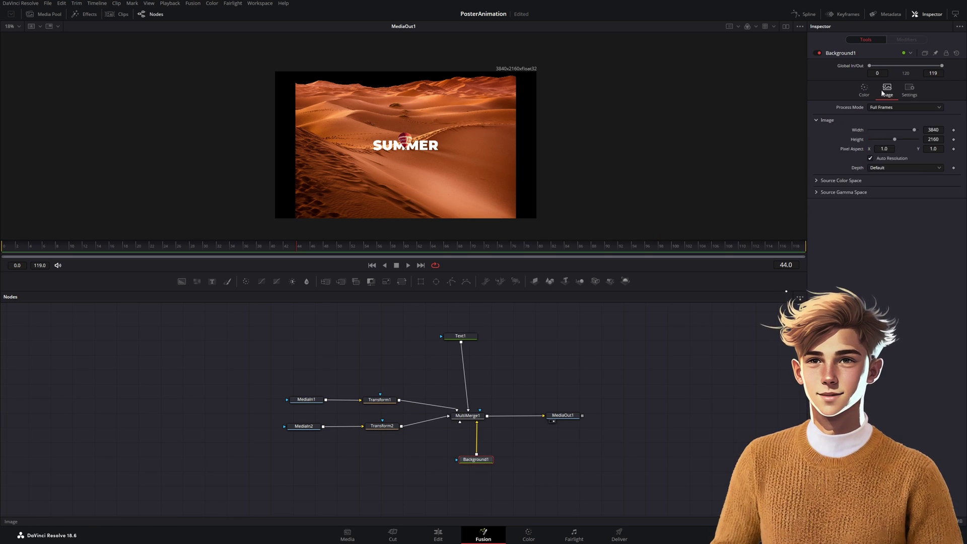
click(872, 159)
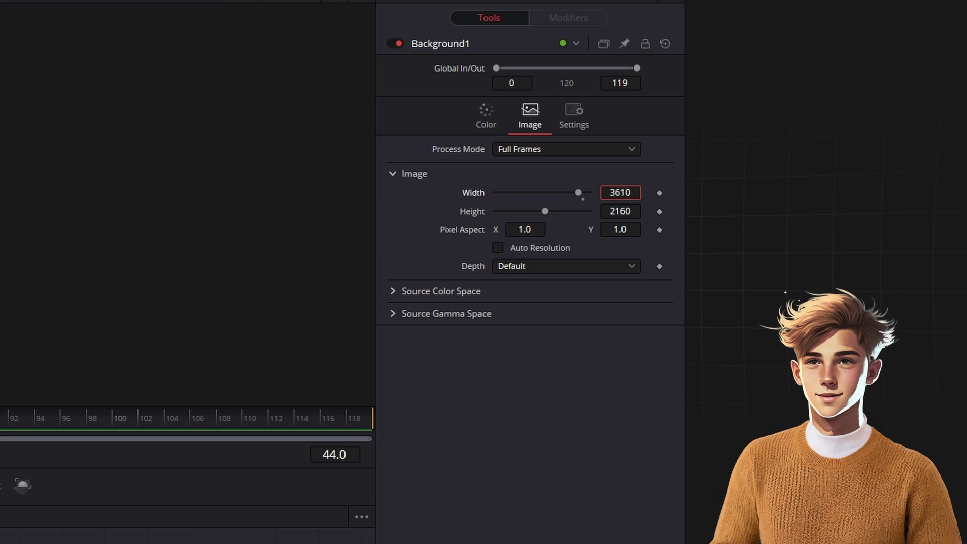
drag(556, 192, 531, 197)
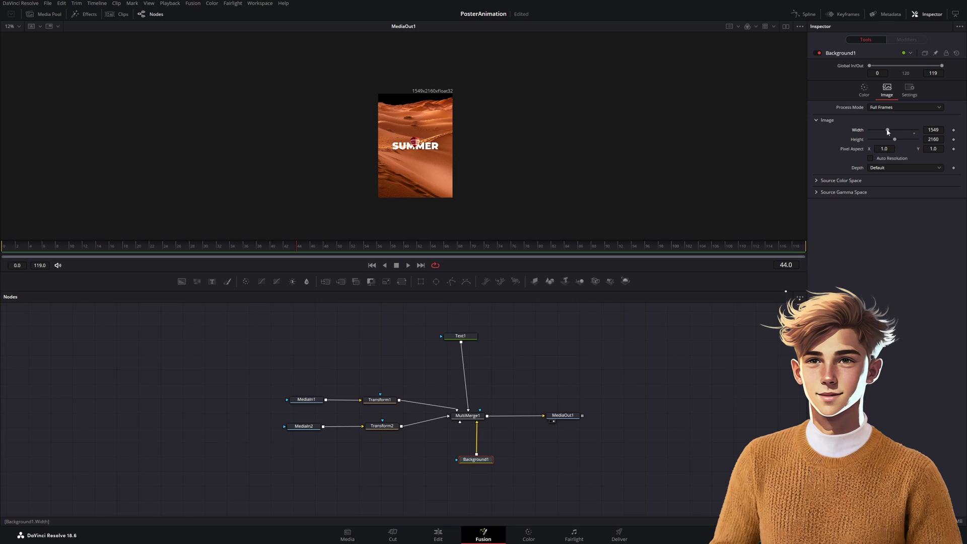
scroll(420, 137, up, 2)
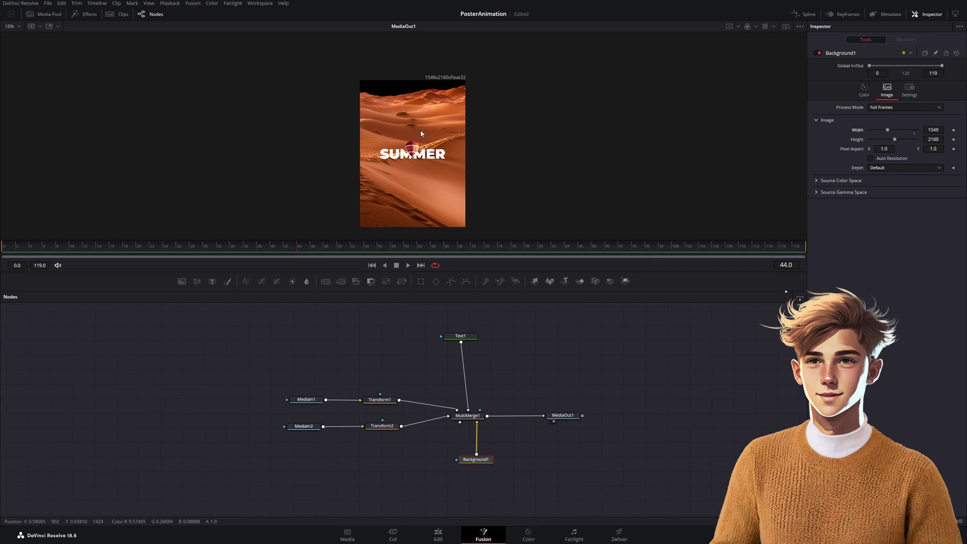
Shrink the desert image to size 0.52 with Transform2 and move it to the poster's bottom
click(376, 428)
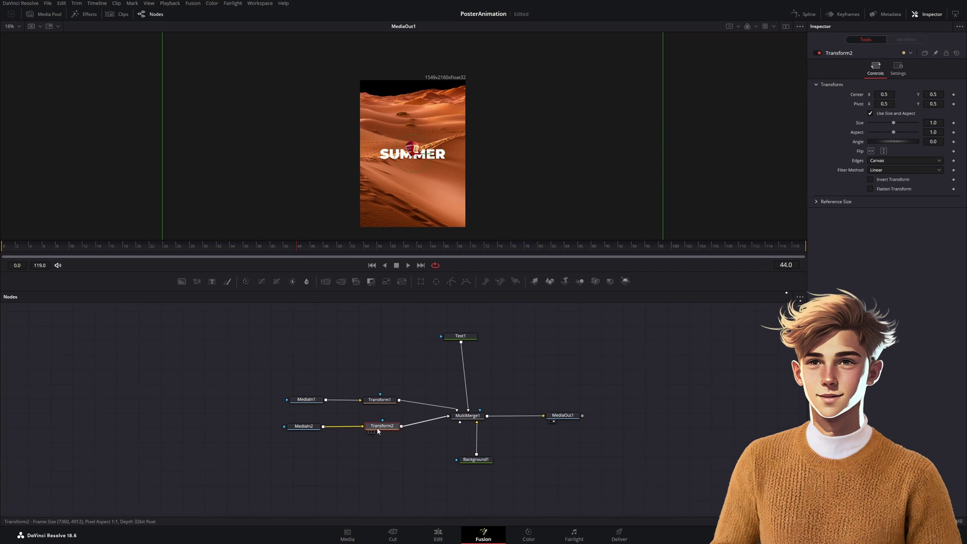
click(386, 404)
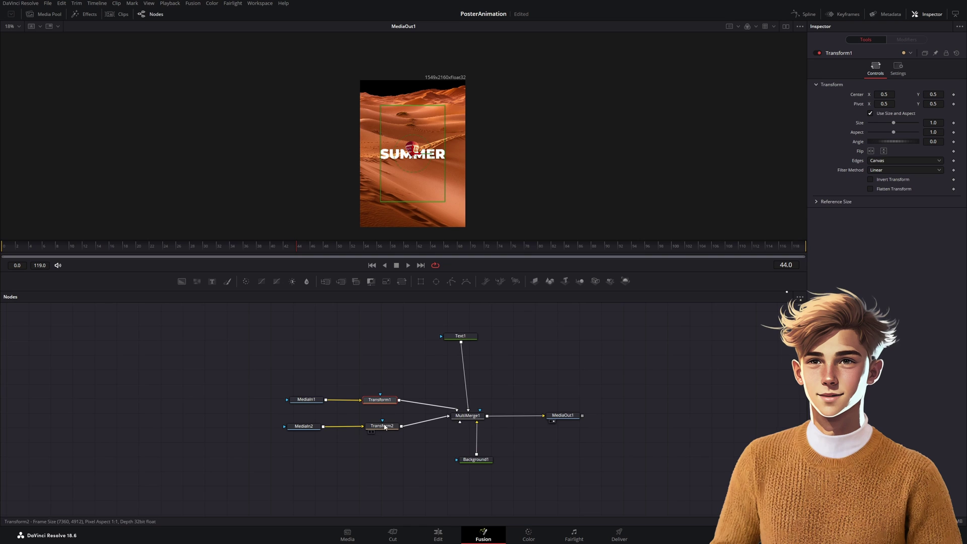
click(385, 428)
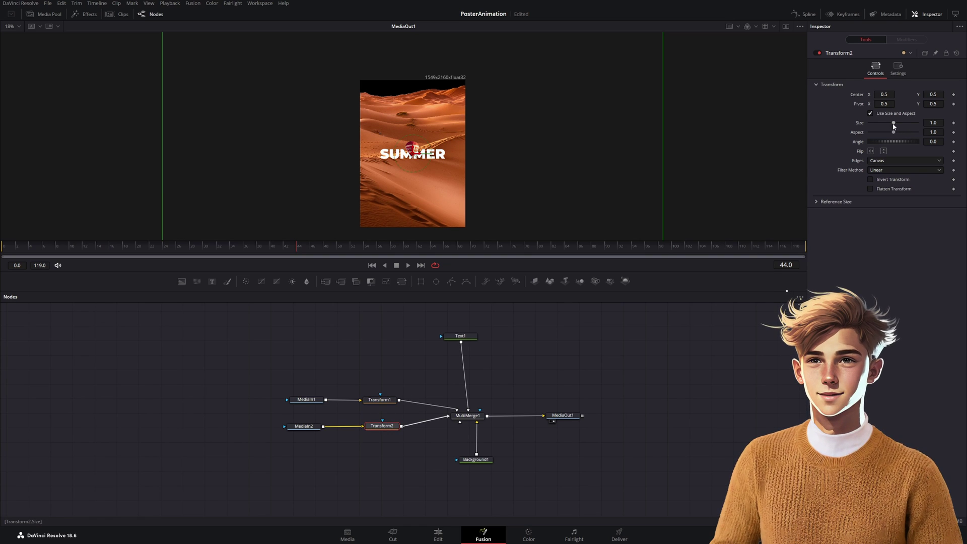
drag(893, 125, 881, 129)
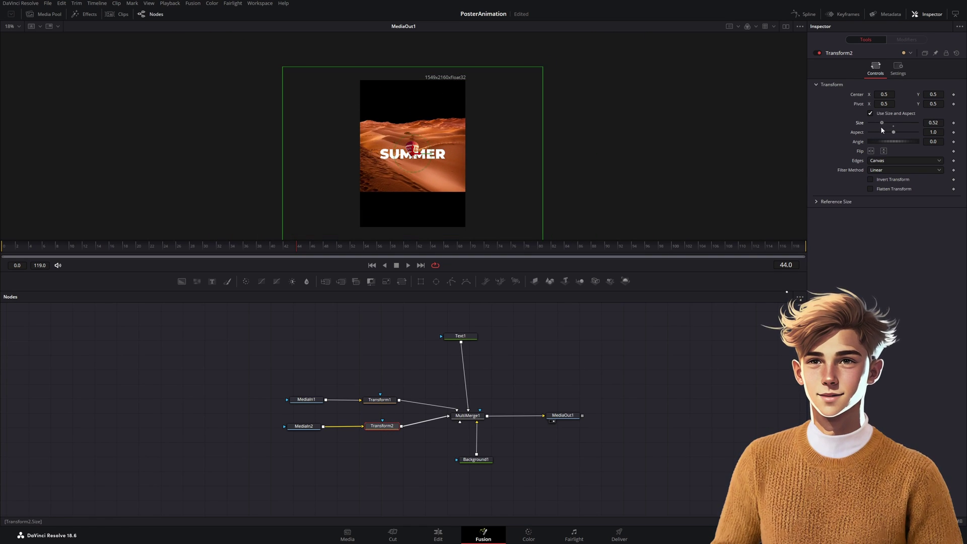
drag(466, 175, 465, 158)
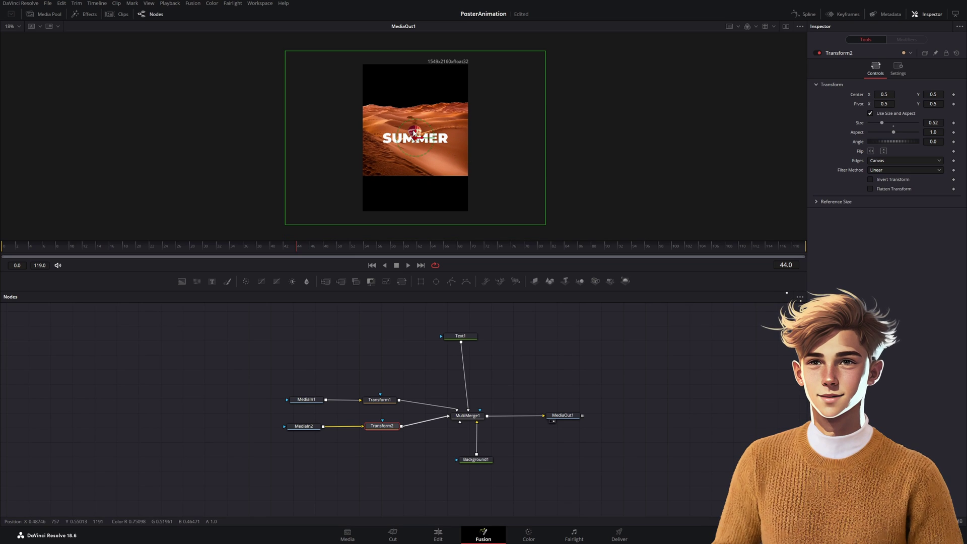
drag(416, 134, 416, 176)
Enlarge the balloon to size 1.19 and move it up and left
click(379, 399)
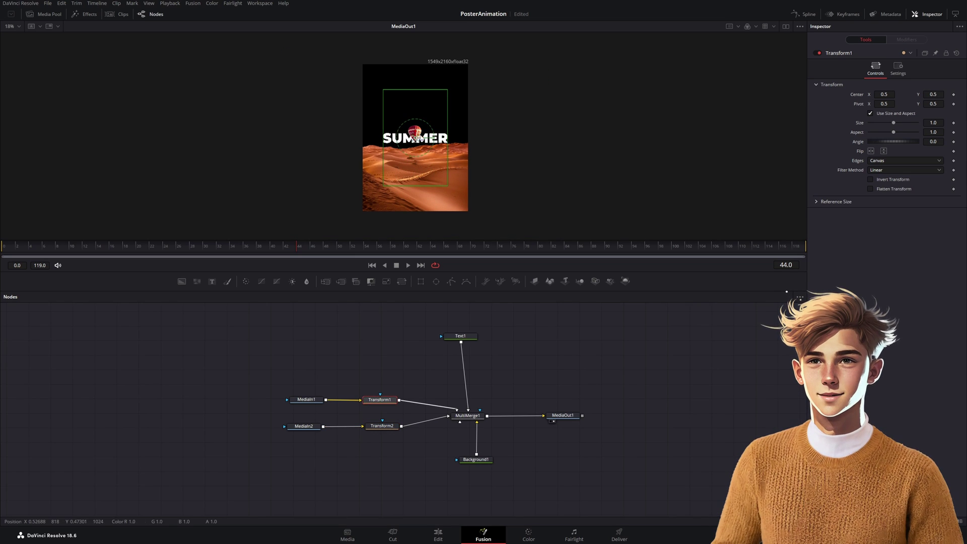
drag(893, 124, 895, 123)
drag(414, 136, 401, 120)
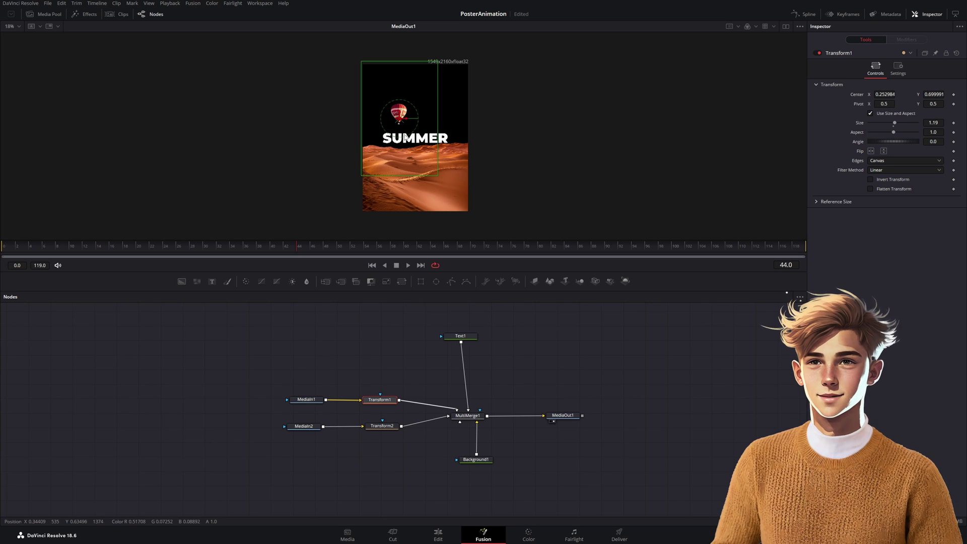
Raise SUMMER above the dunes and enlarge it to size 0.0984
click(453, 338)
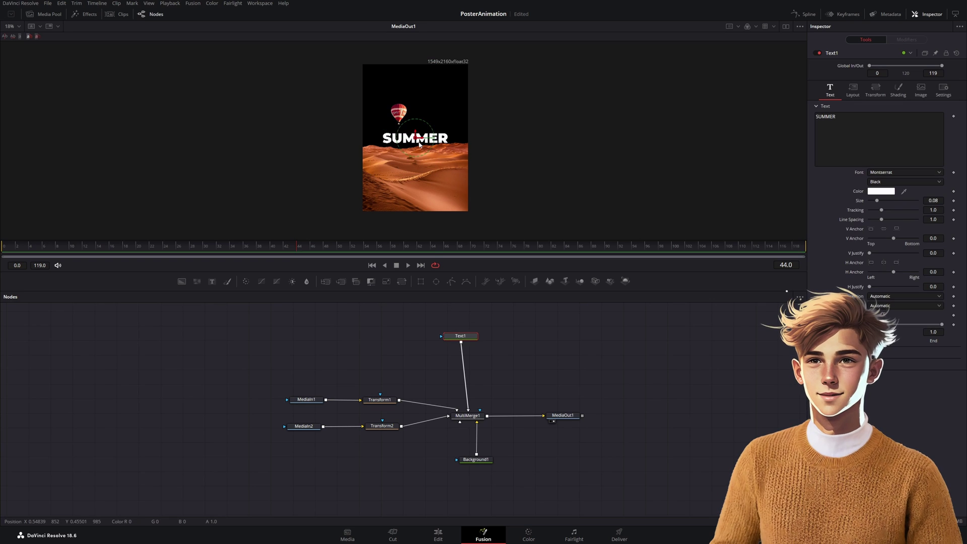
drag(415, 137, 416, 128)
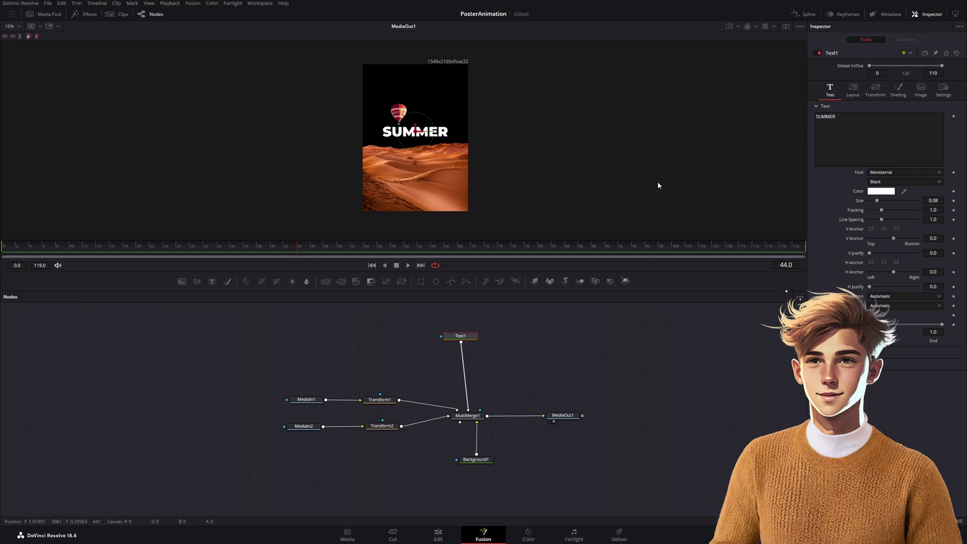
drag(877, 201, 879, 200)
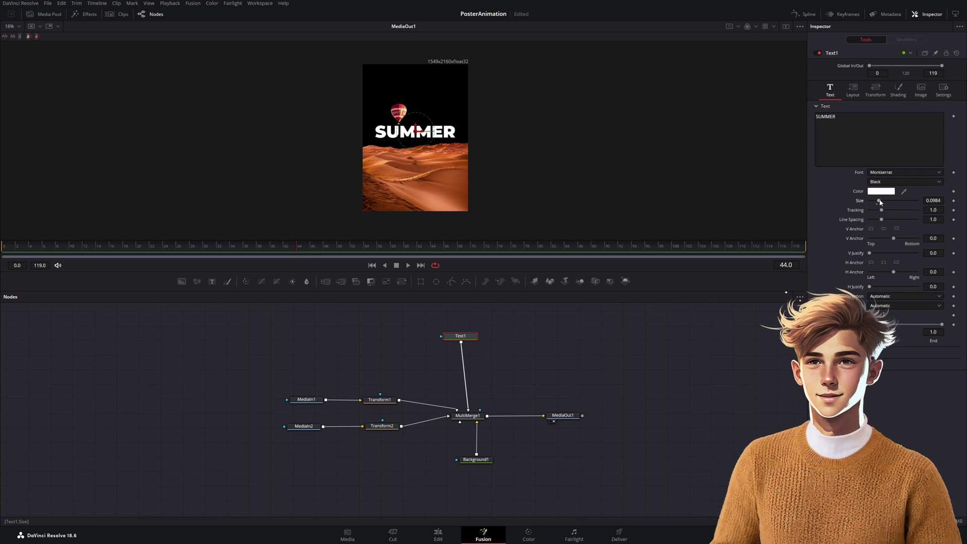
drag(415, 129, 415, 131)
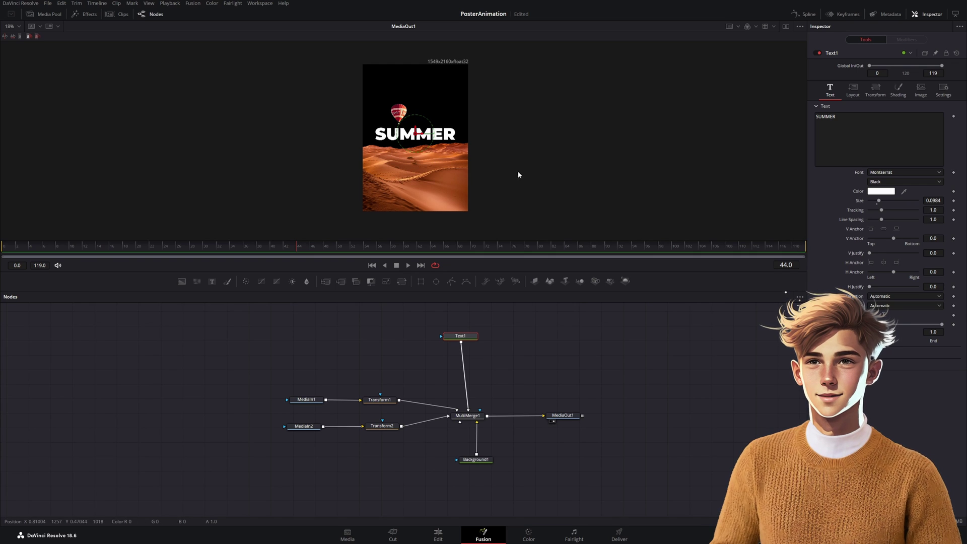
Add a DropShadow1 node after the SUMMER text
key(shift+space)
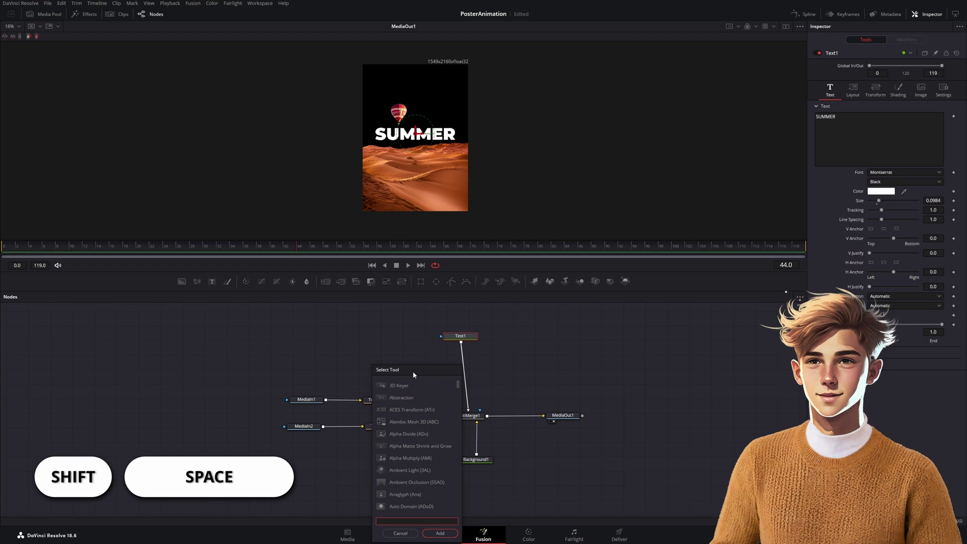
text(drop s)
key(Return)
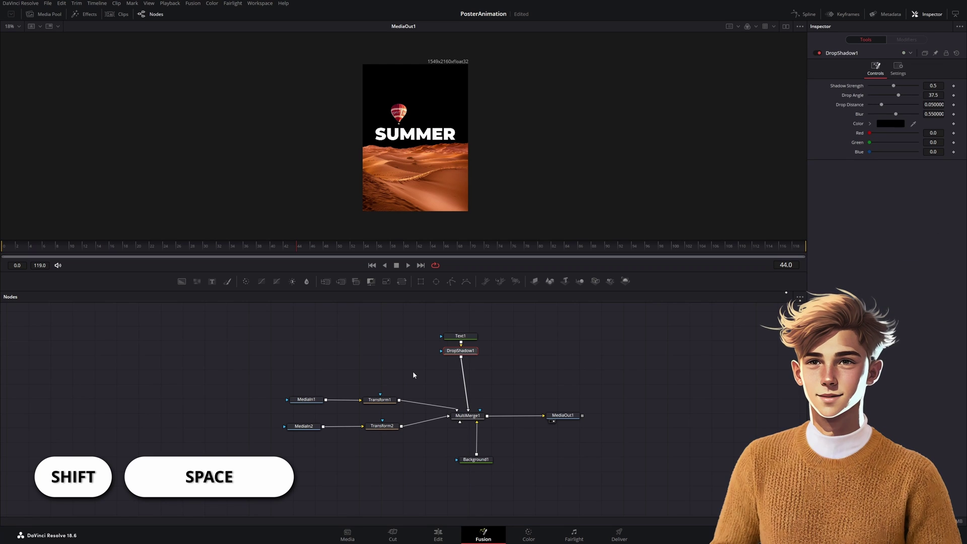
drag(461, 357, 461, 364)
Add SoftGlow1 after the drop shadow and lower its gain to about 0.709
key(shift+space)
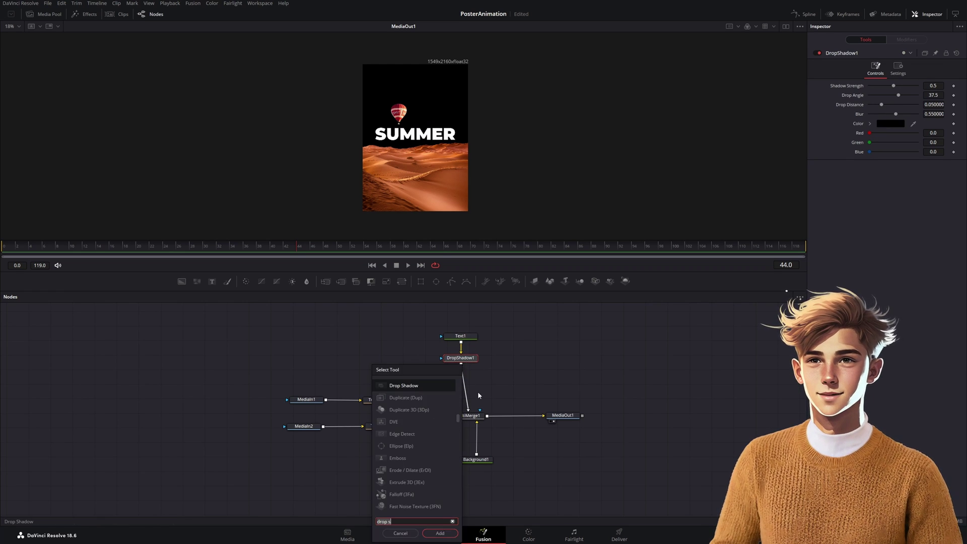
text(drop s)
key(BackSpace)
key(BackSpace)
key(BackSpace)
key(BackSpace)
key(BackSpace)
key(BackSpace)
text(soft)
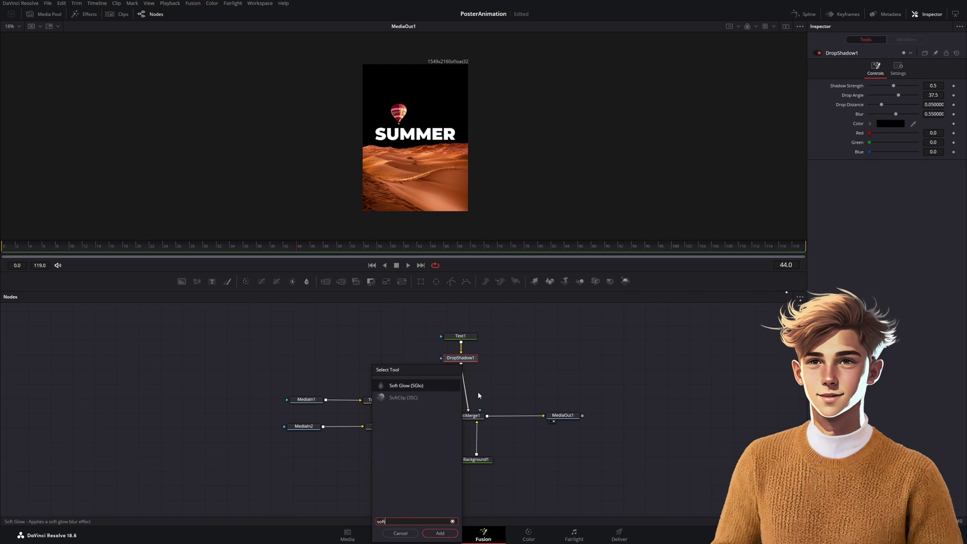
key(Return)
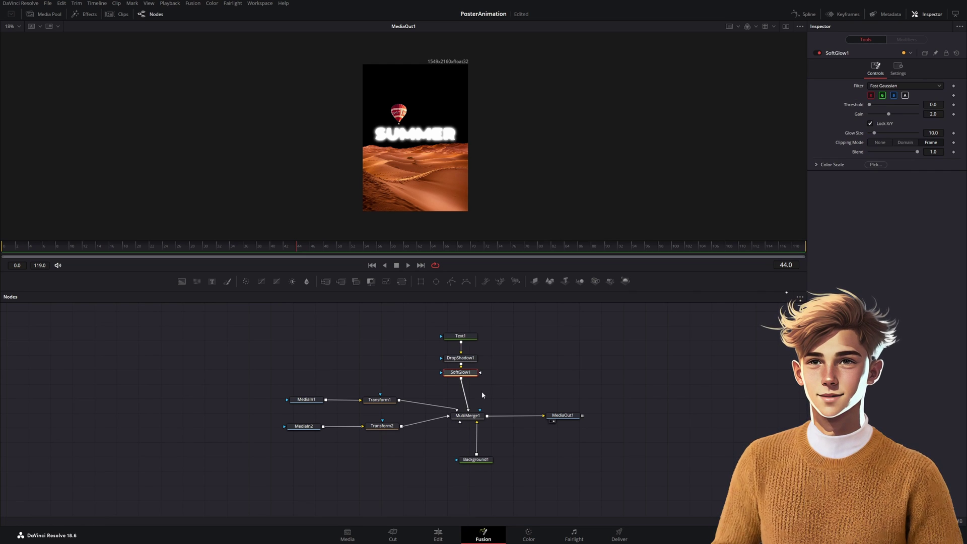
drag(462, 383, 462, 385)
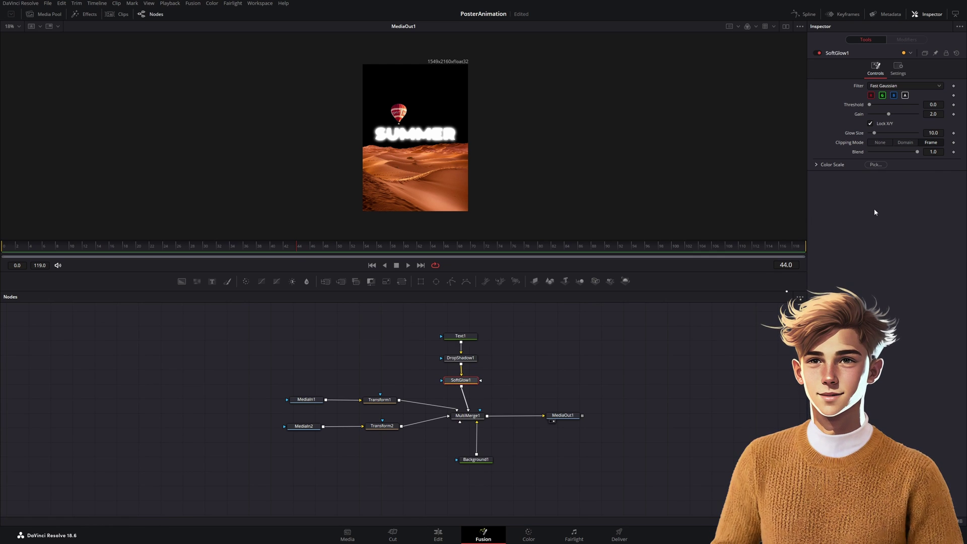
drag(888, 114, 876, 116)
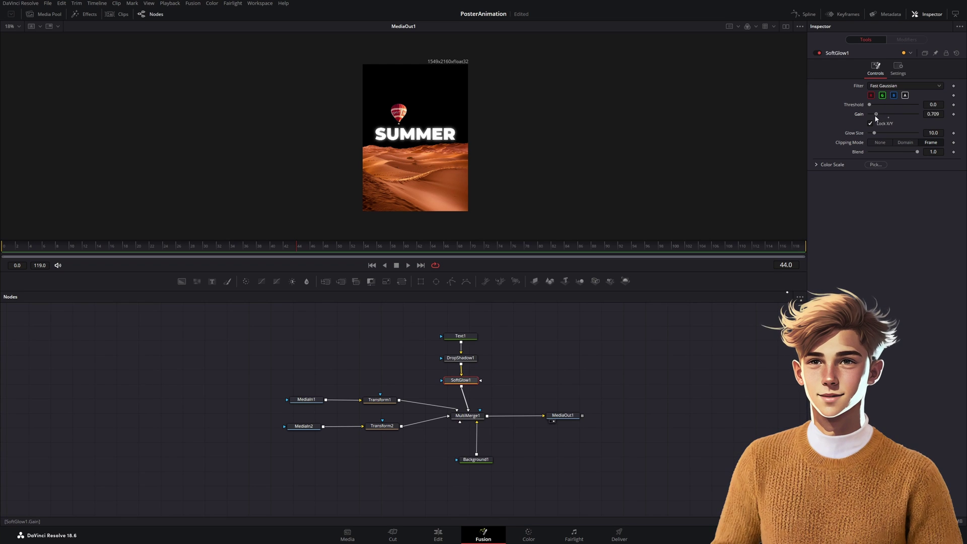
Fill Background1 with orange sampled from the desert and tighten DropShadow1's distance to 0.011
click(475, 459)
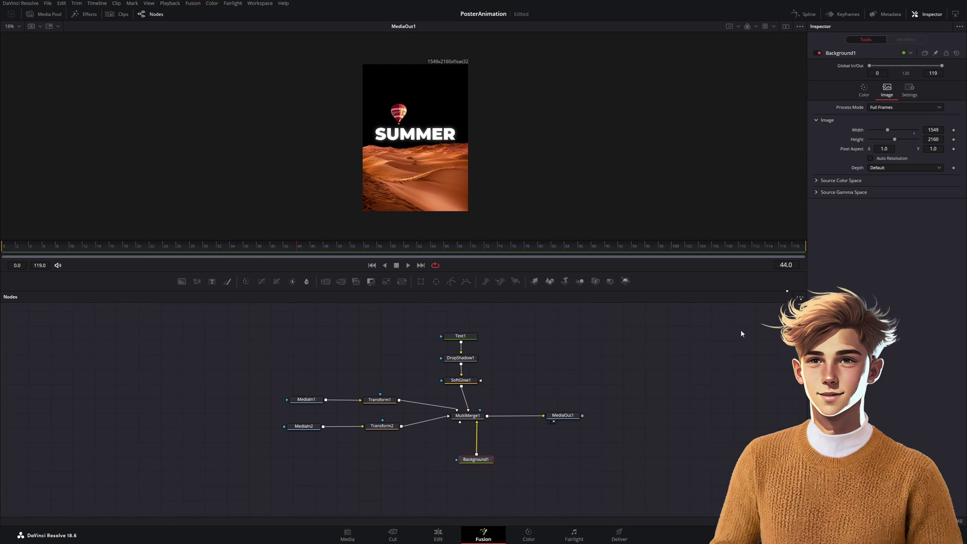
click(863, 95)
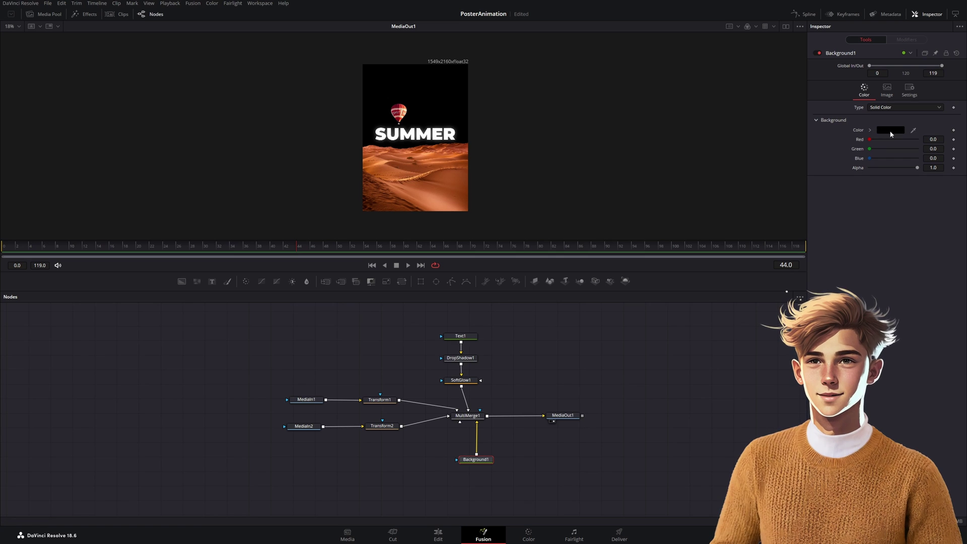
drag(513, 161, 409, 184)
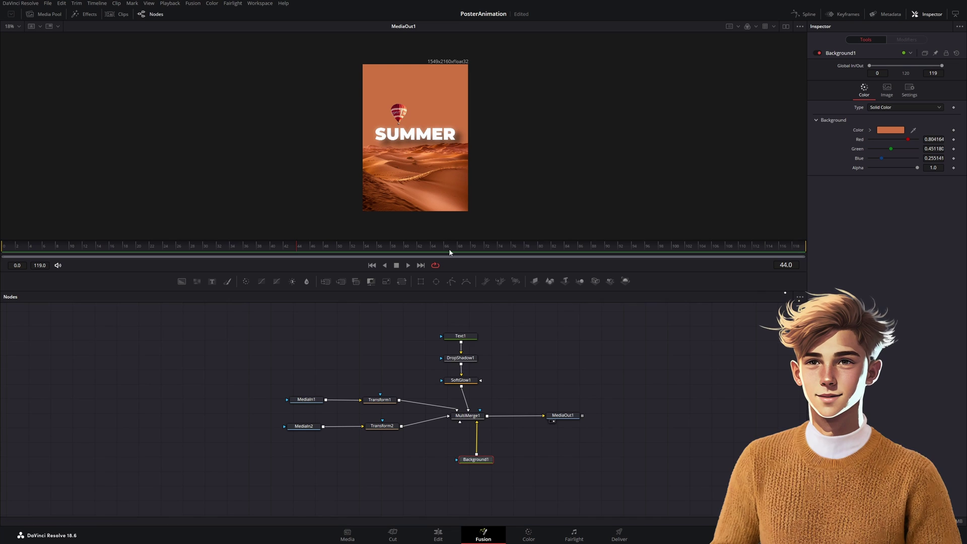
click(461, 359)
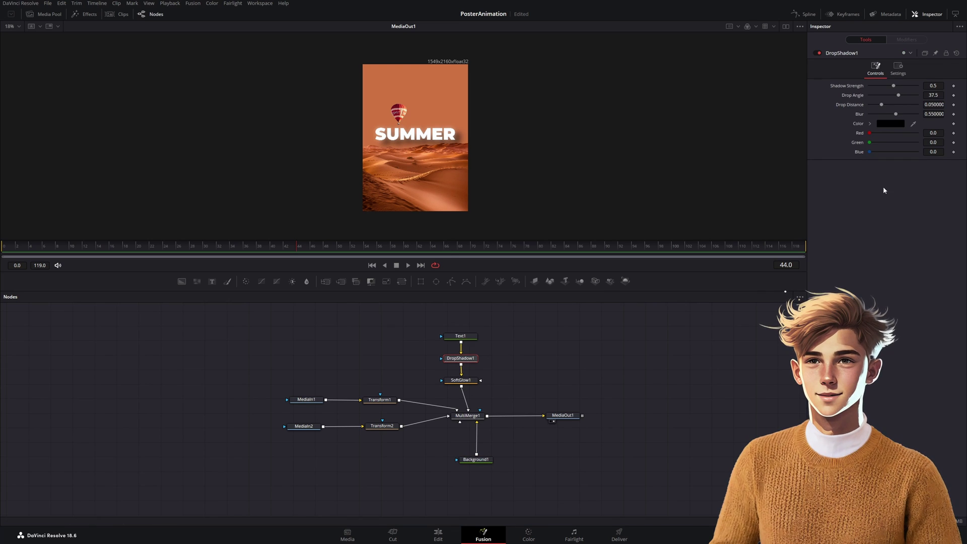
drag(881, 105, 869, 105)
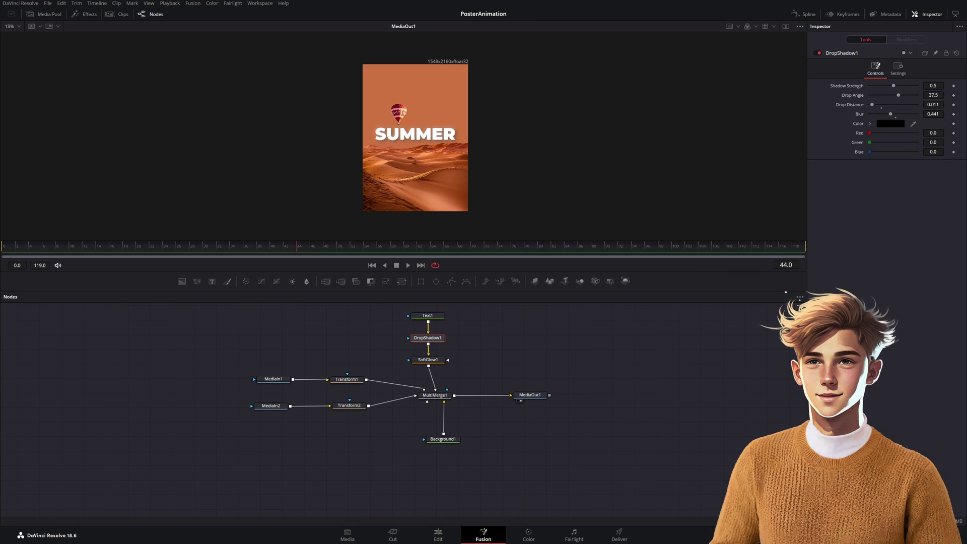
Shift MediaIn2 and Transform2 left and insert Merge1 between Transform2 and MultiMerge1
click(435, 395)
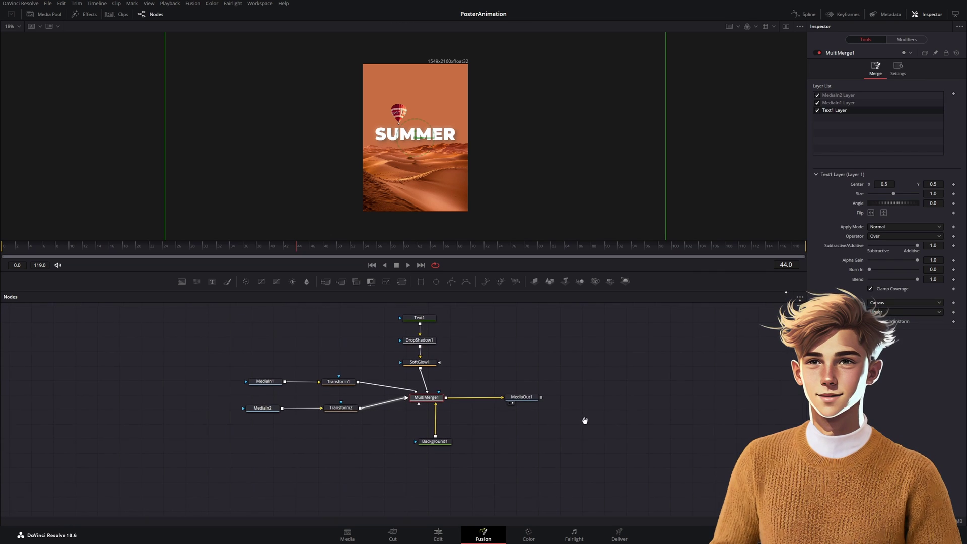
drag(346, 428, 275, 409)
drag(341, 411, 253, 410)
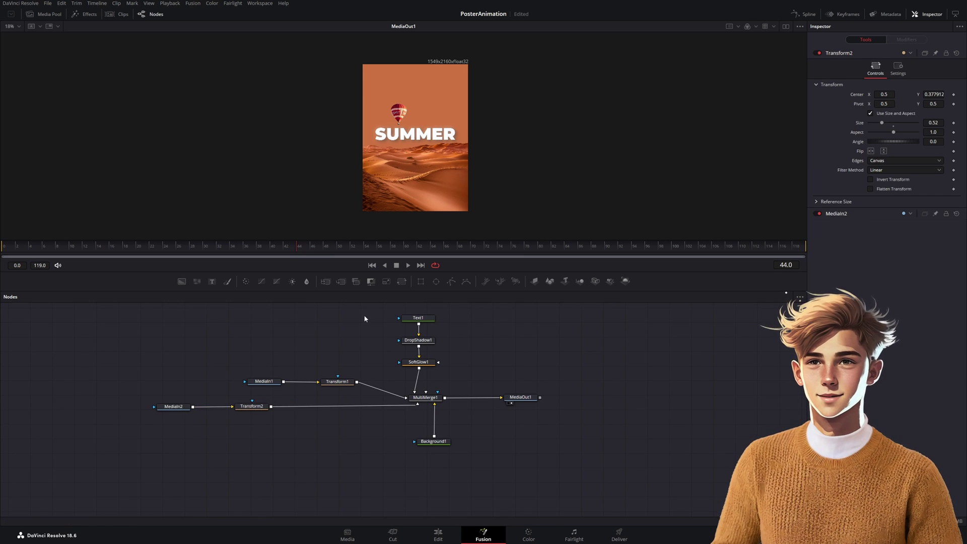
drag(341, 280, 323, 409)
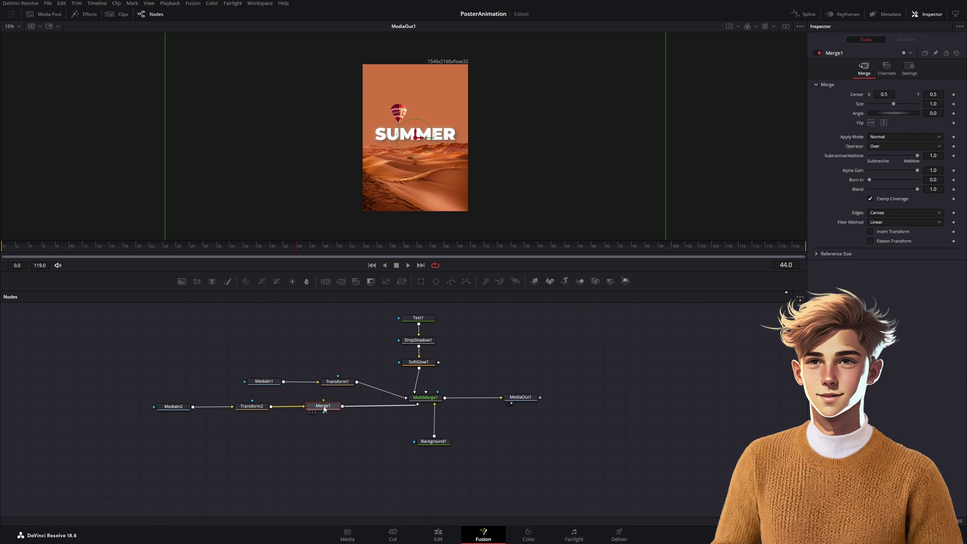
Add a FastNoise node and connect it into Merge1
key(shift+space)
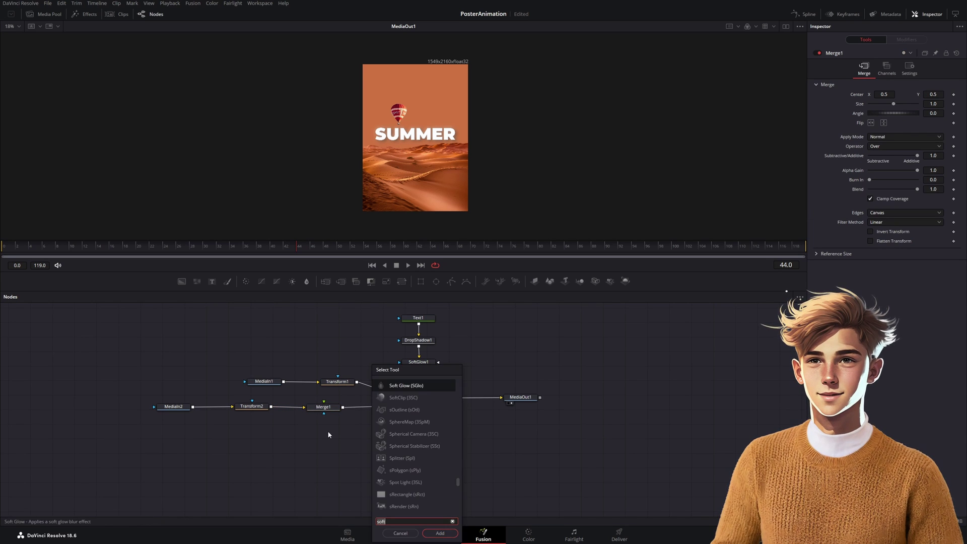
text(fast)
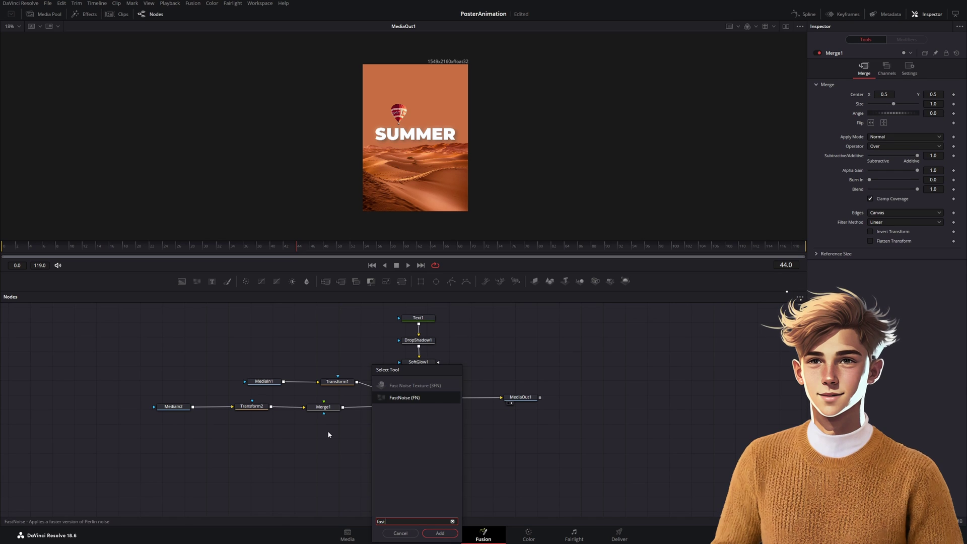
key(Return)
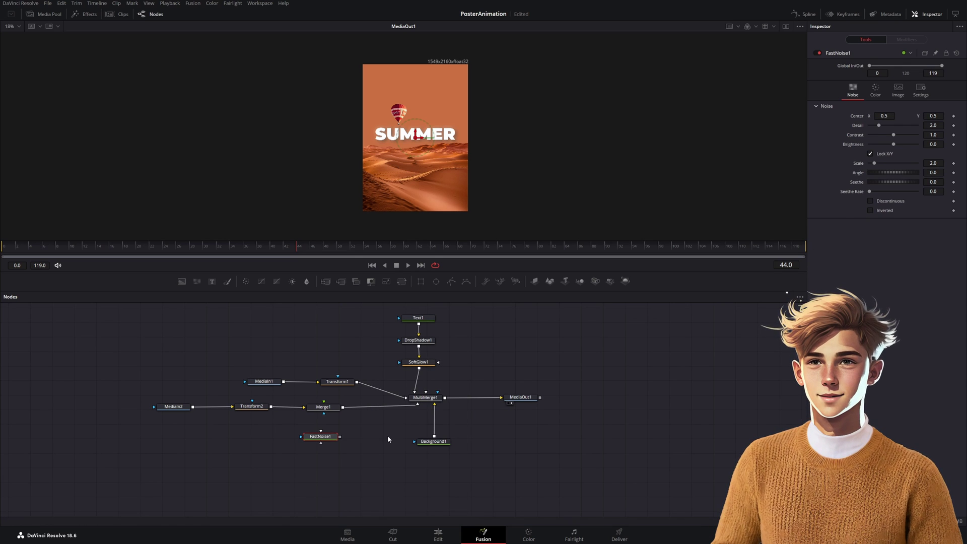
drag(327, 424, 324, 413)
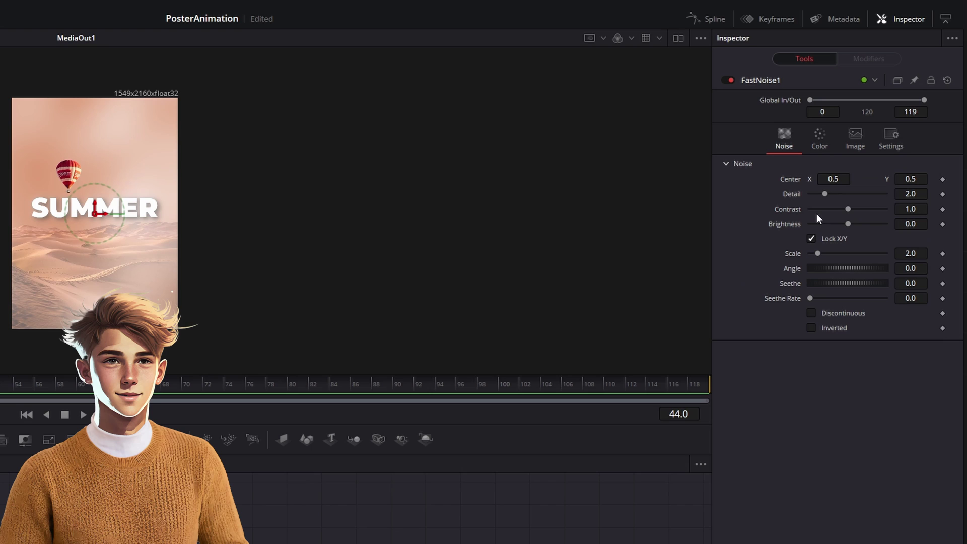
Set FastNoise1 to Detail 10, Contrast 1.44, Scale 3.31 with a slow seethe rate
drag(891, 125, 919, 126)
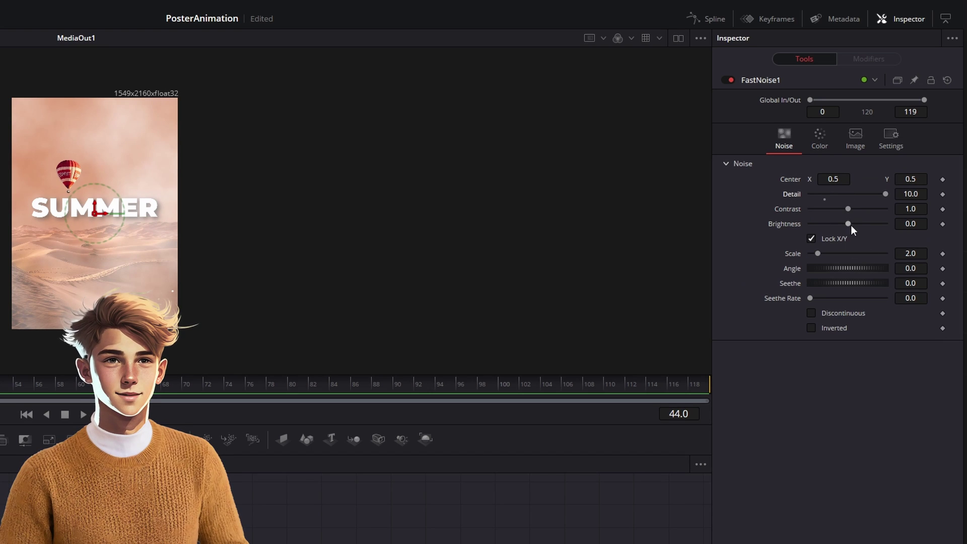
drag(847, 208, 851, 214)
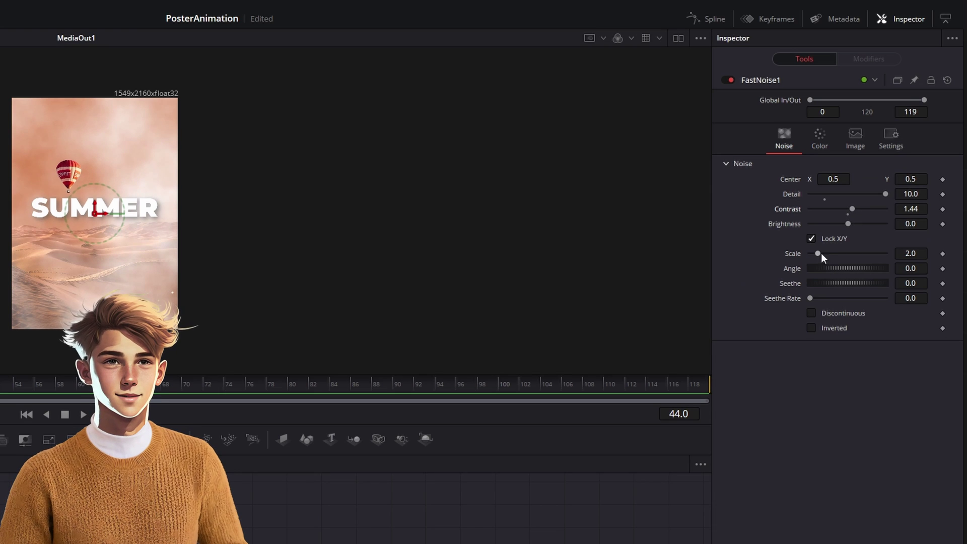
drag(822, 257, 828, 257)
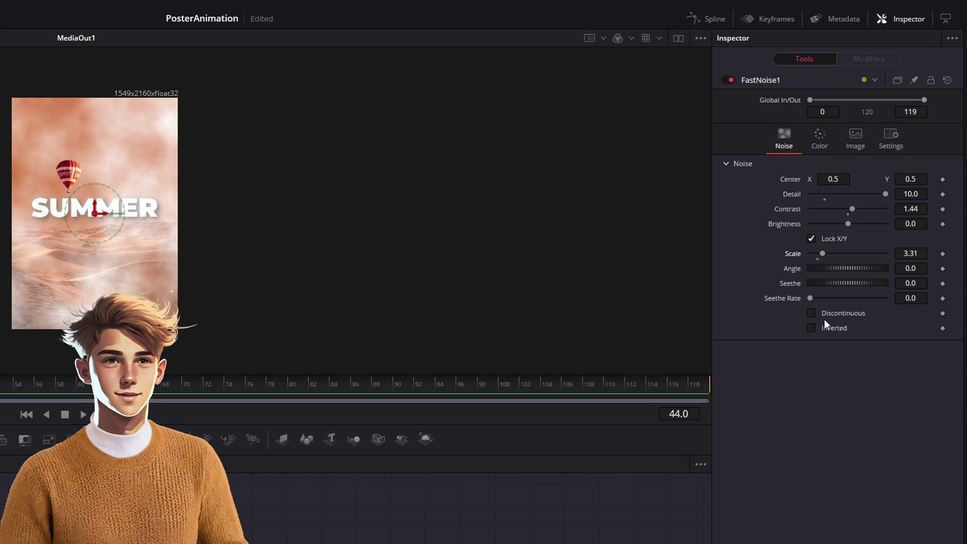
mouse_move(911, 298)
mouse_down()
mouse_move(920, 299)
mouse_move(911, 299)
mouse_up()
Change FastNoise1's Color 2 to a pale orange (green 0.776, blue 0.42)
click(819, 137)
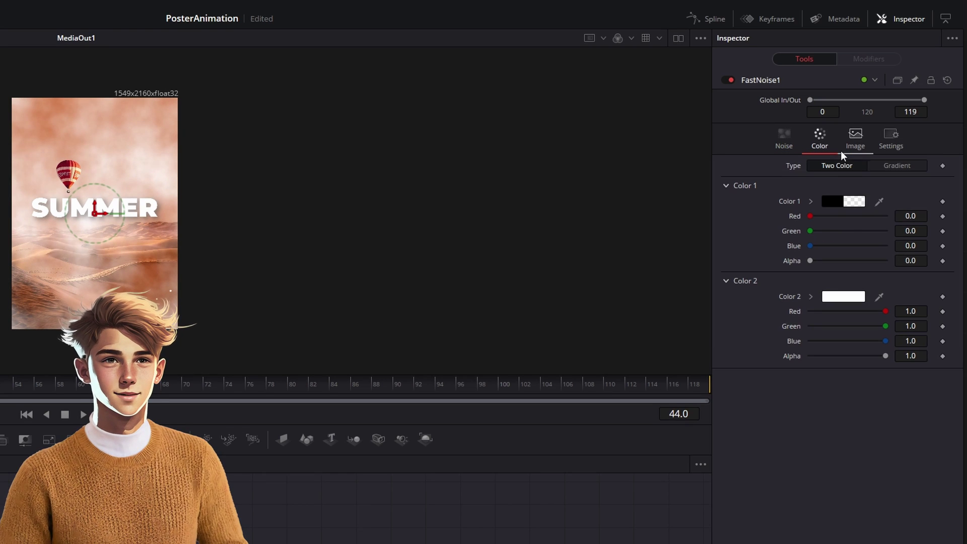
click(850, 297)
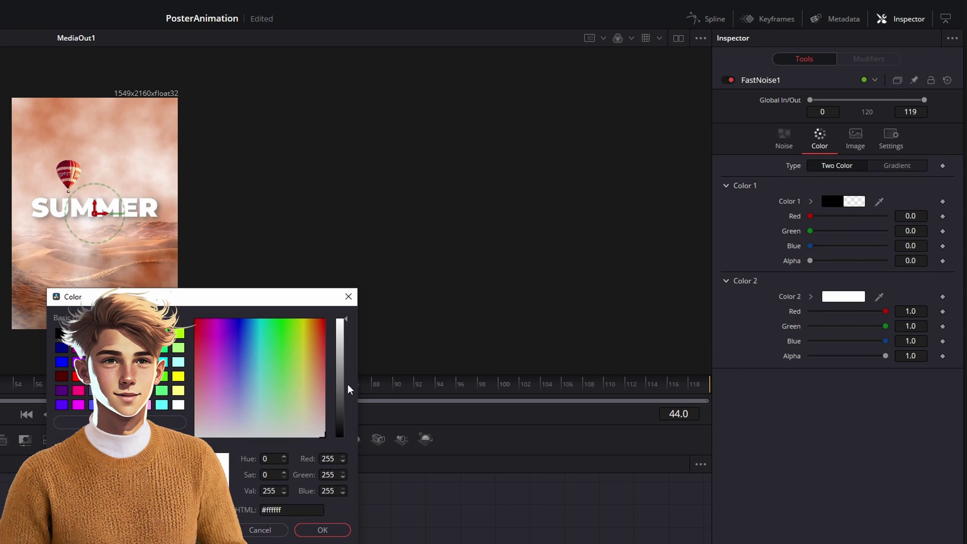
mouse_move(308, 392)
mouse_down()
mouse_move(302, 352)
mouse_move(312, 340)
mouse_move(313, 382)
mouse_move(313, 374)
mouse_up()
click(322, 529)
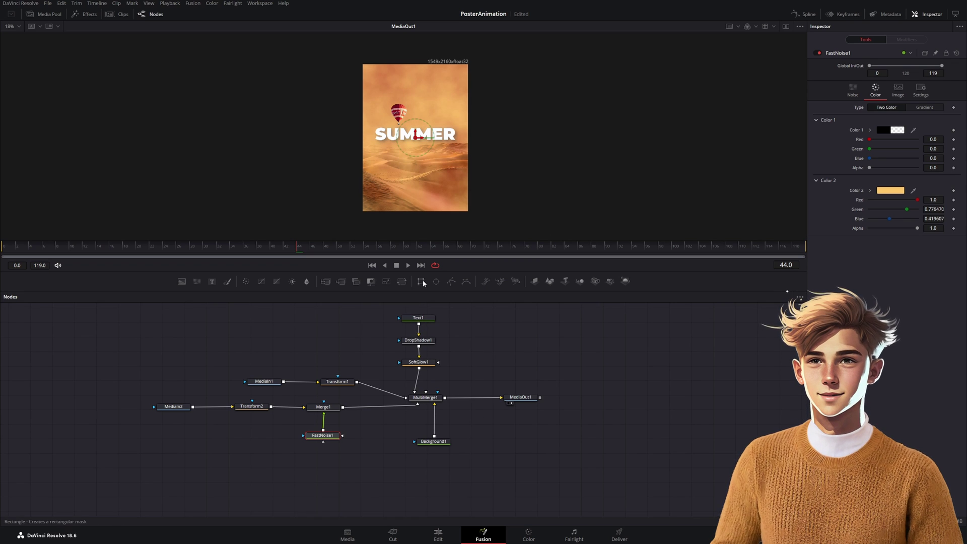
Mask FastNoise1 with a Rectangle moved down over the dunes, soft edge 0.2
drag(423, 284, 305, 435)
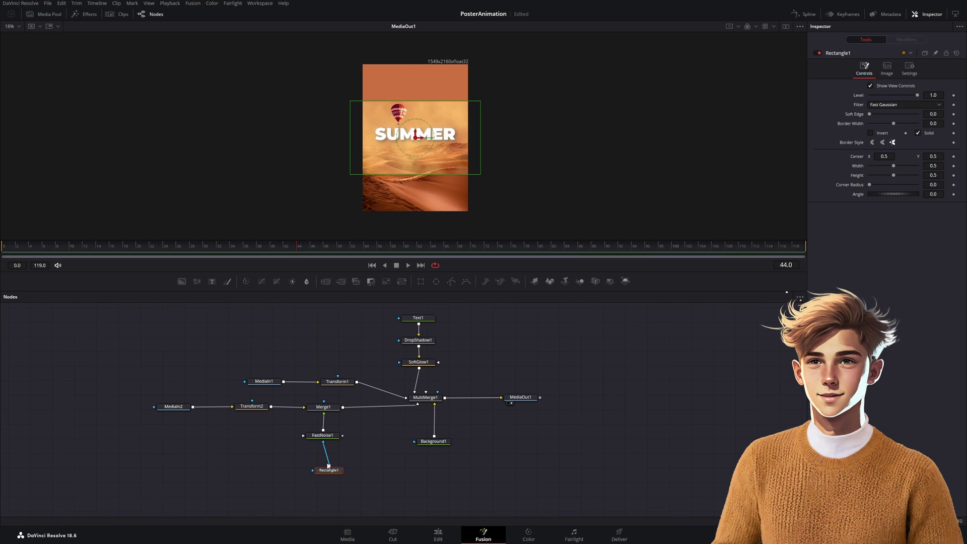
drag(331, 473, 327, 461)
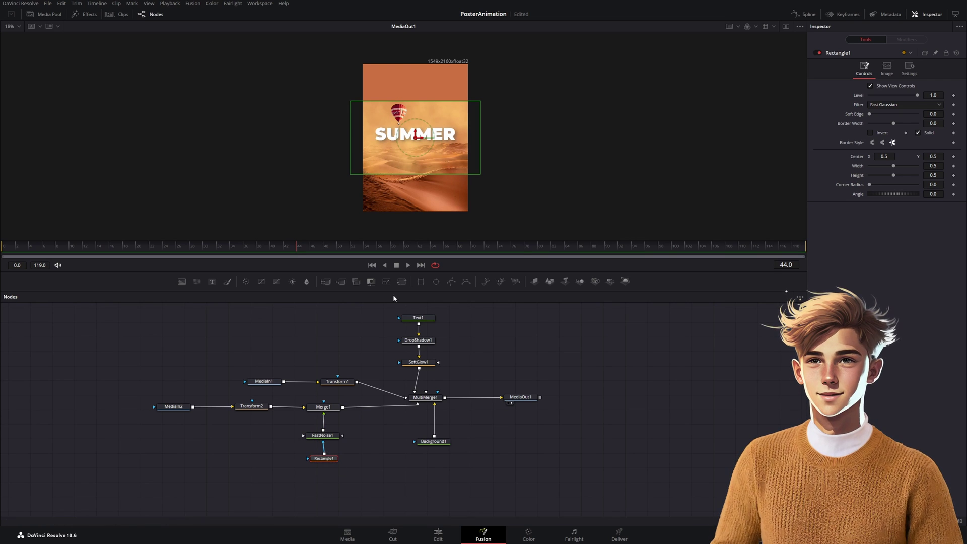
drag(415, 138, 415, 190)
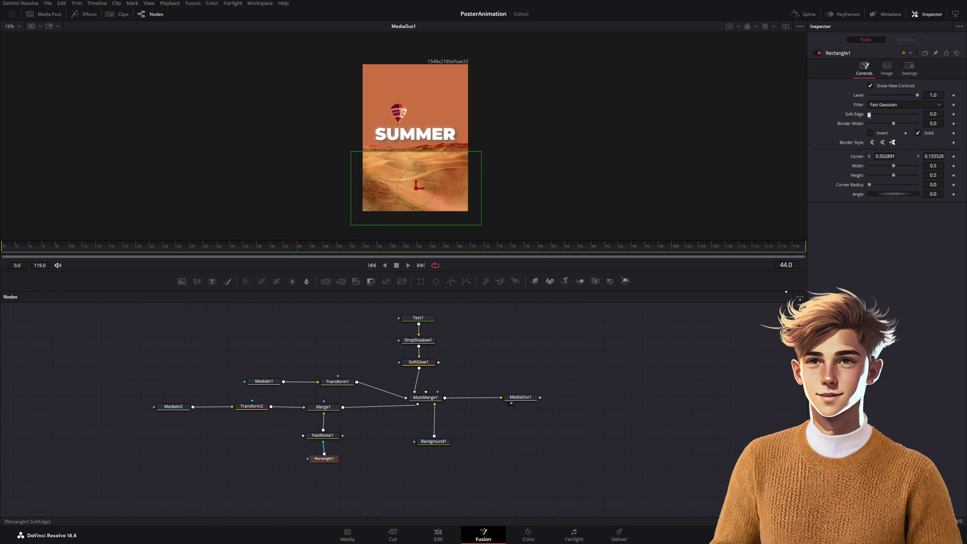
drag(875, 115, 885, 116)
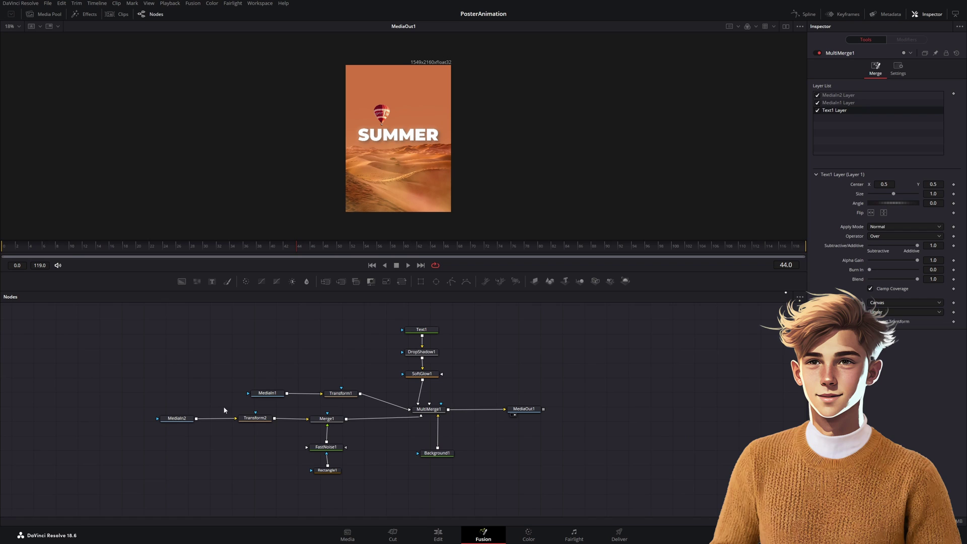
Keyframe Transform2's Center at frame 16, then lower the desert to Y 0.158 at frame 0
click(256, 419)
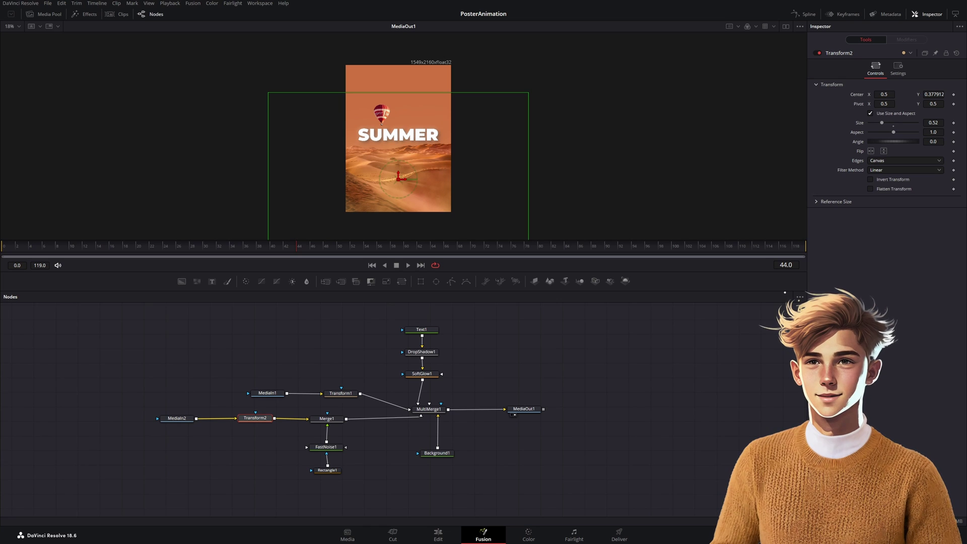
drag(73, 248, 115, 248)
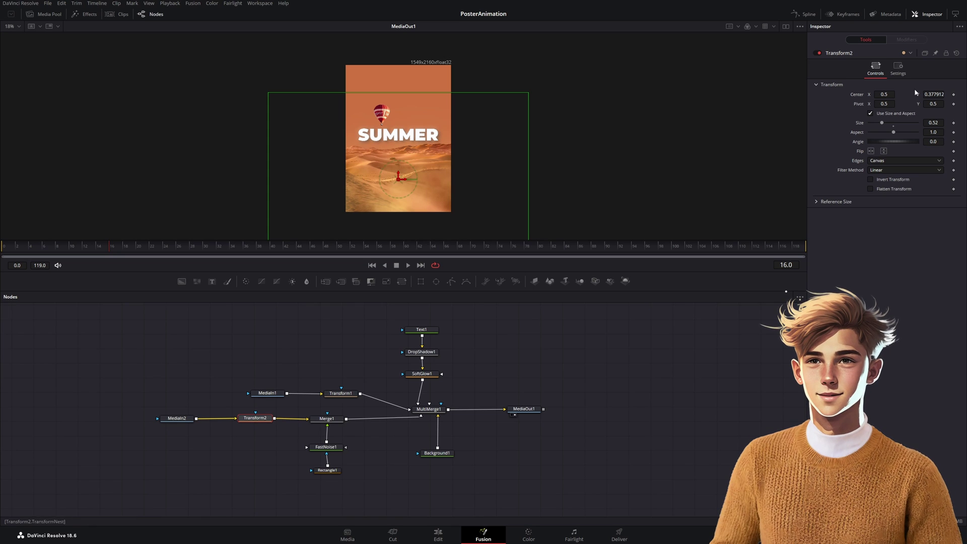
click(953, 95)
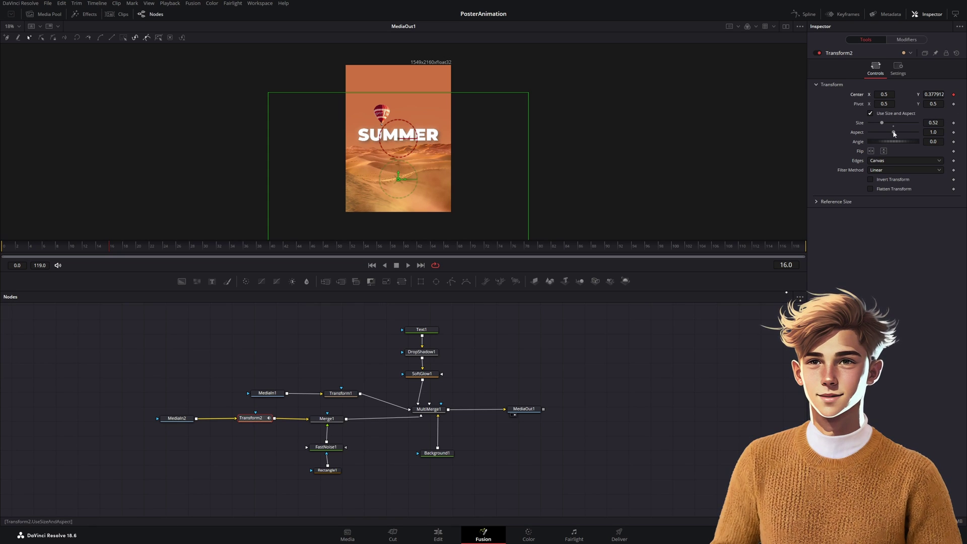
key(Home)
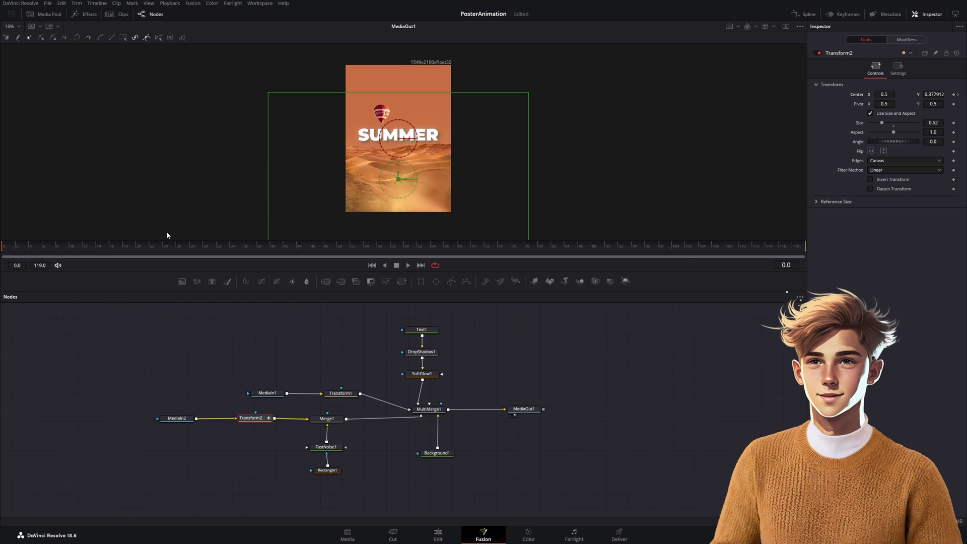
drag(399, 176, 388, 243)
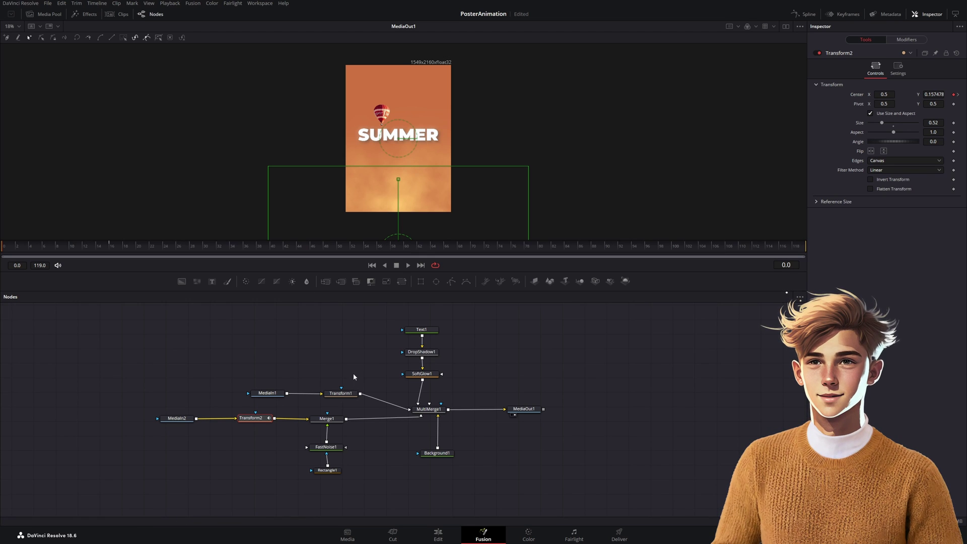
scroll(304, 371, right, 3)
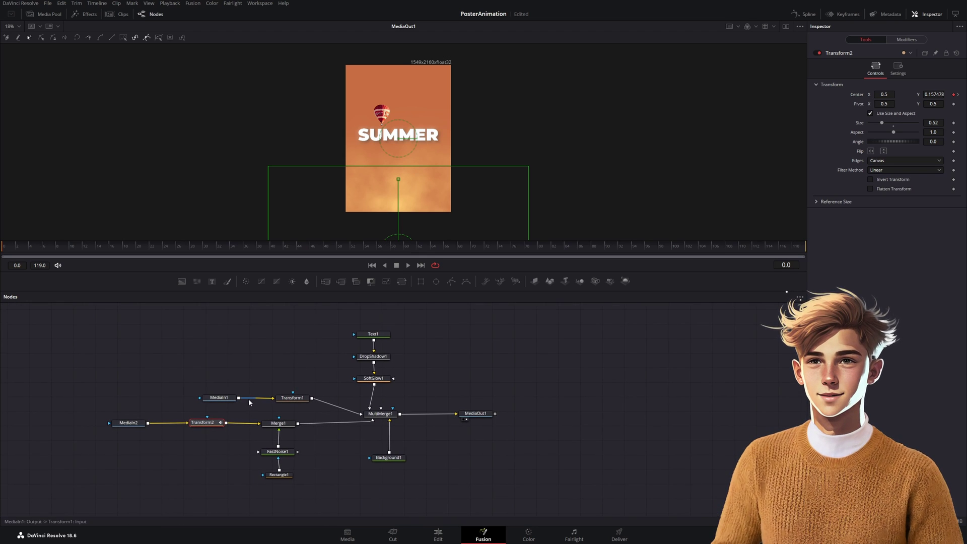
Keyframe SUMMER's Center at frame 23, then drag it down to Y 0.2455 at frame 12
click(372, 333)
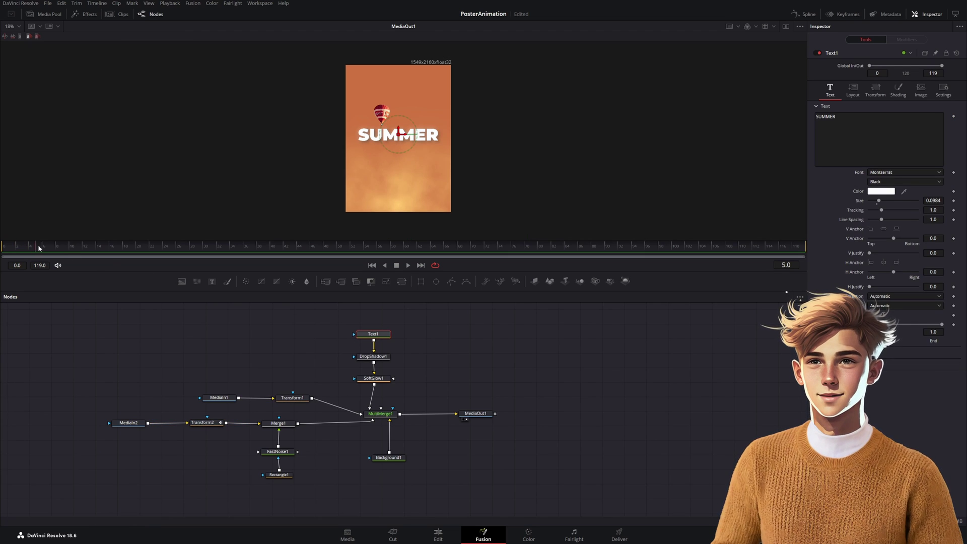
drag(39, 247, 147, 247)
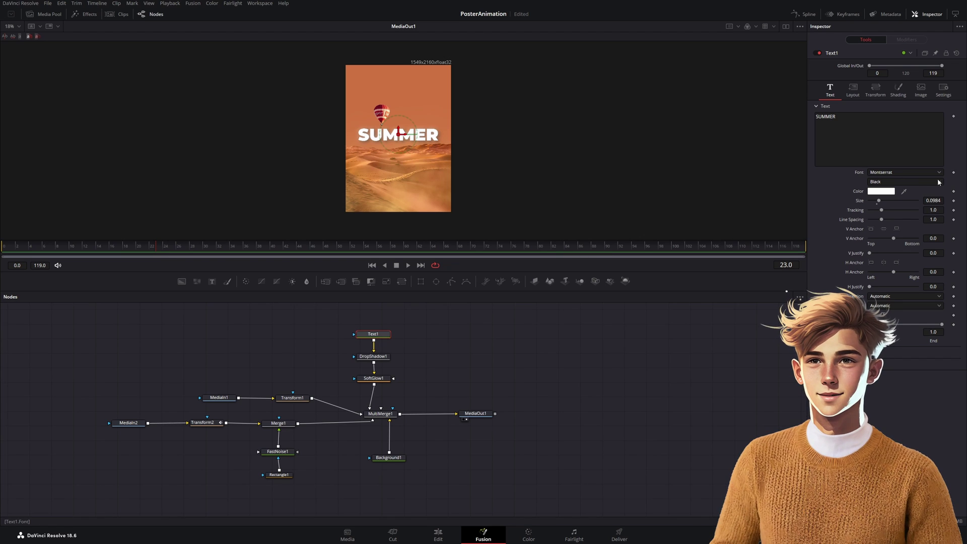
click(853, 91)
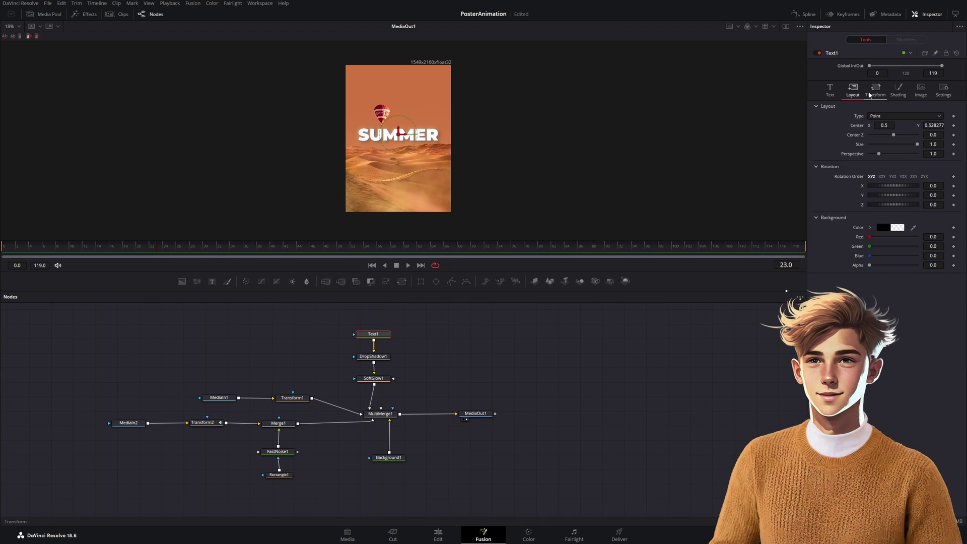
click(953, 125)
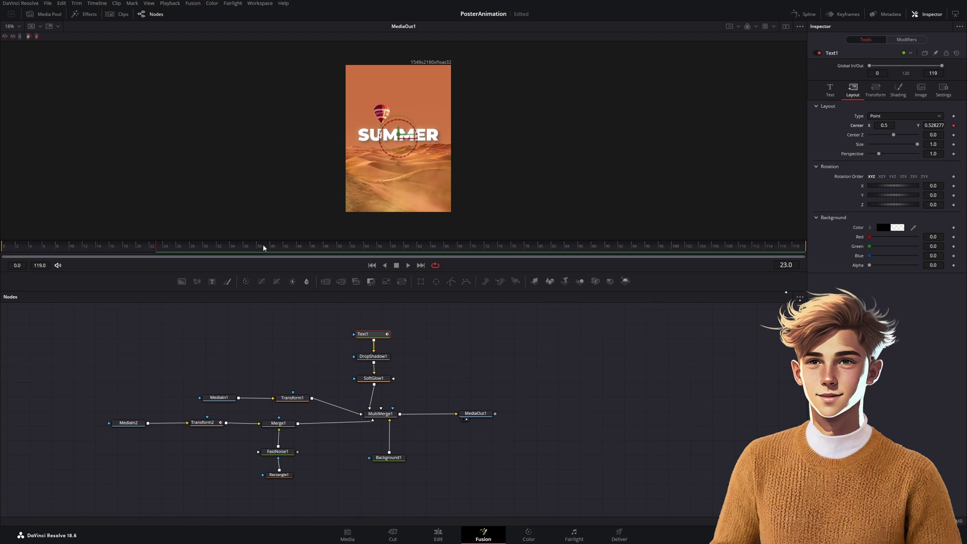
click(74, 252)
key(Right)
key(Right)
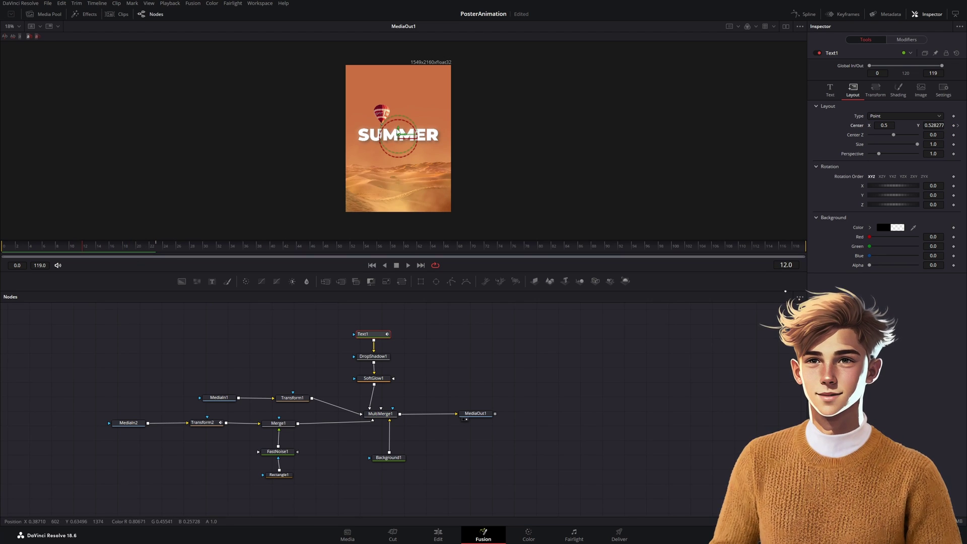
drag(398, 131, 398, 173)
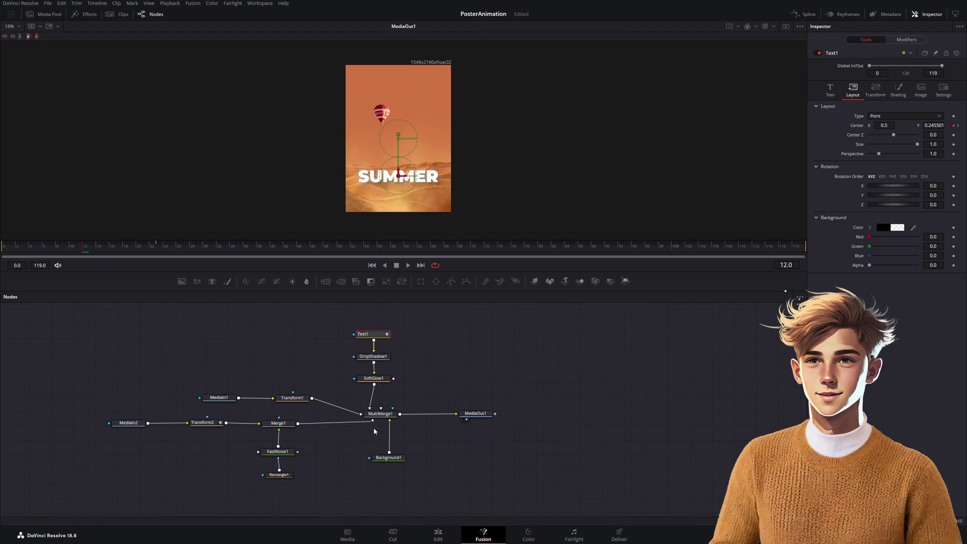
Rewire SoftGlow1 and Merge1 into MultiMerge1 so the title sits beneath the dunes, then scrub to check
drag(382, 396, 386, 395)
click(384, 396)
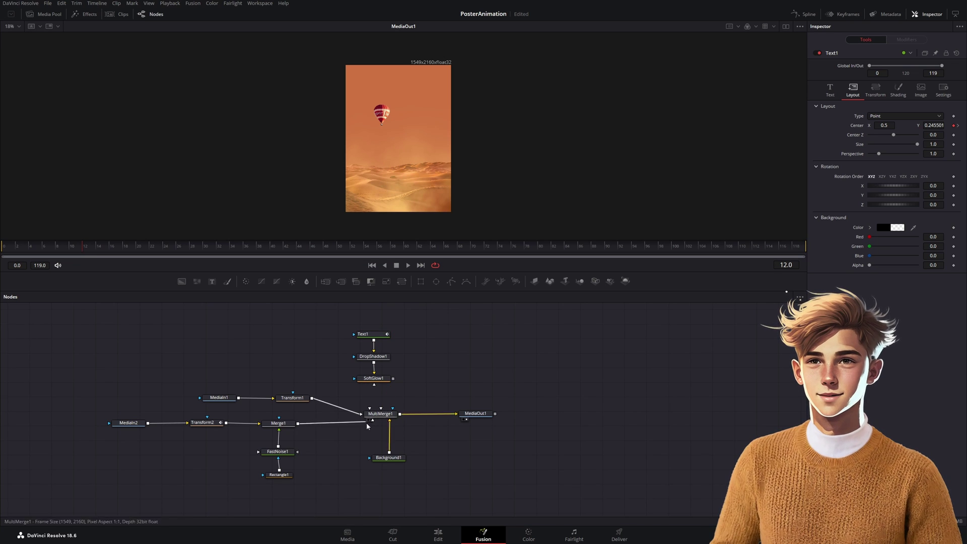
drag(357, 424, 302, 430)
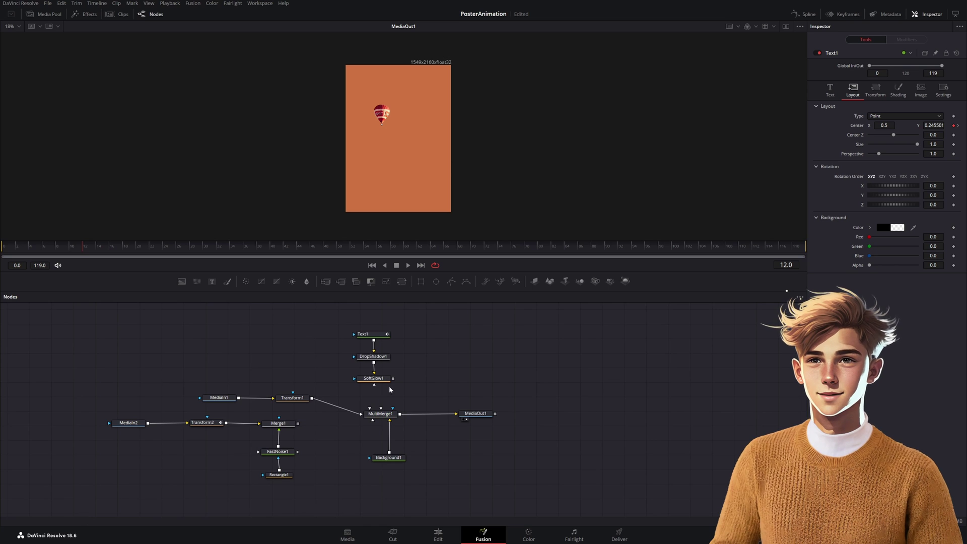
drag(374, 384, 375, 424)
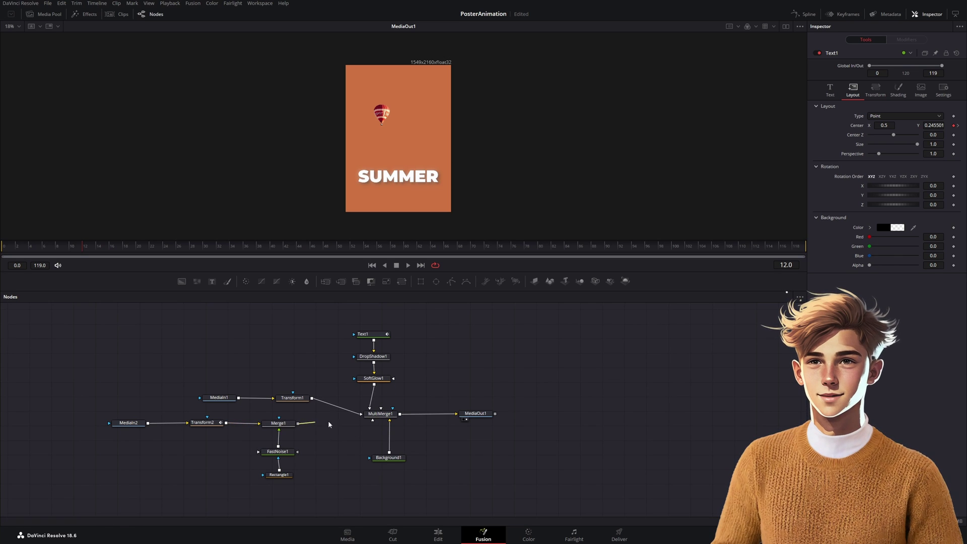
drag(297, 423, 371, 419)
drag(94, 247, 125, 252)
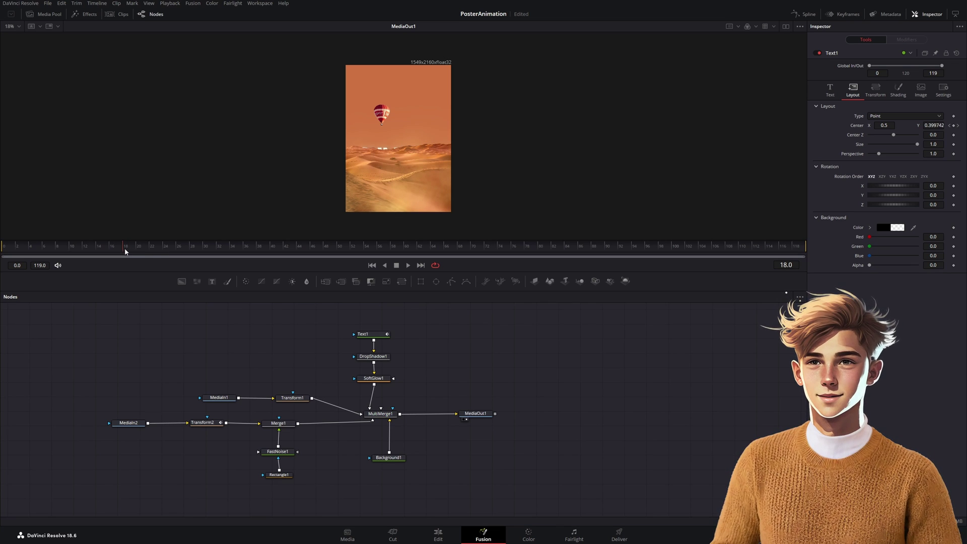
Keyframe Text1's Opacity at 0 on frame 18 and 1.0 on frame 23
click(898, 90)
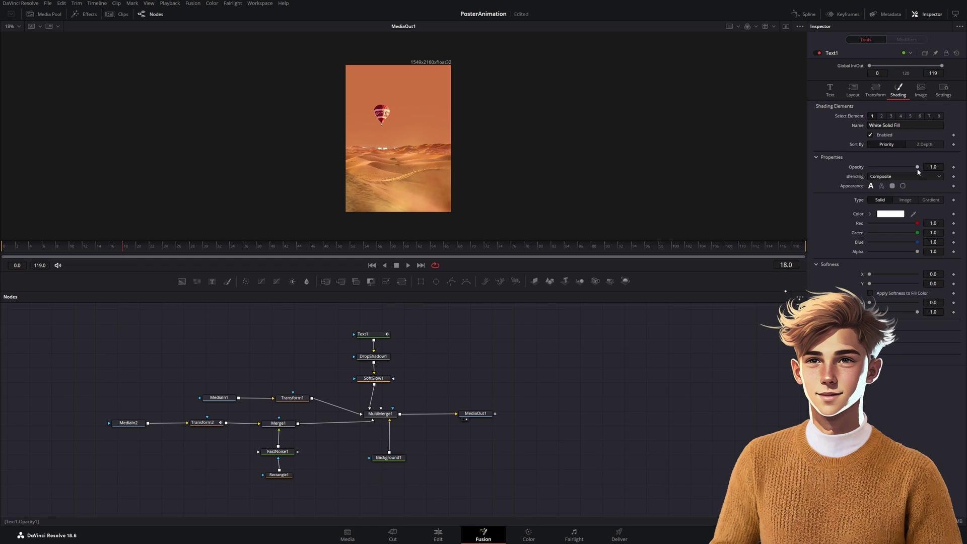
click(953, 167)
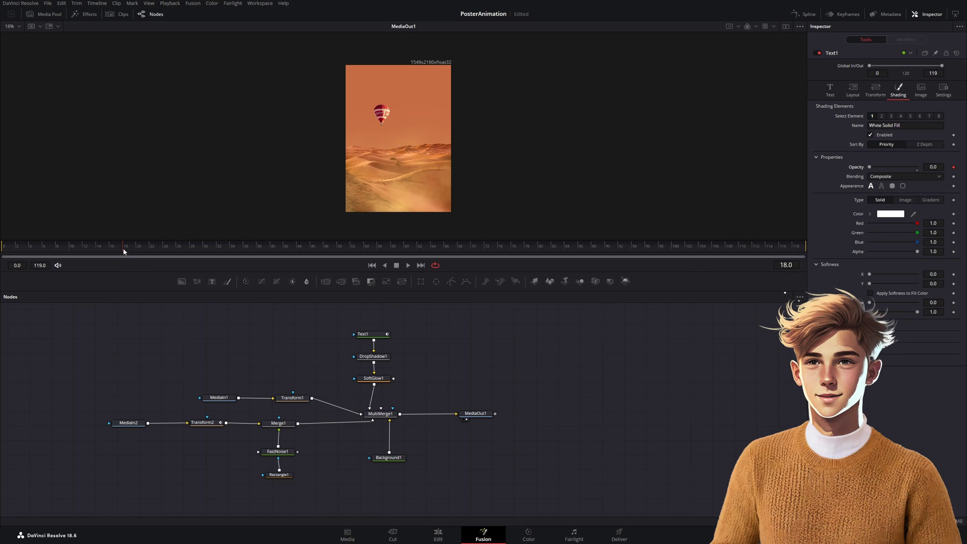
drag(123, 247, 151, 248)
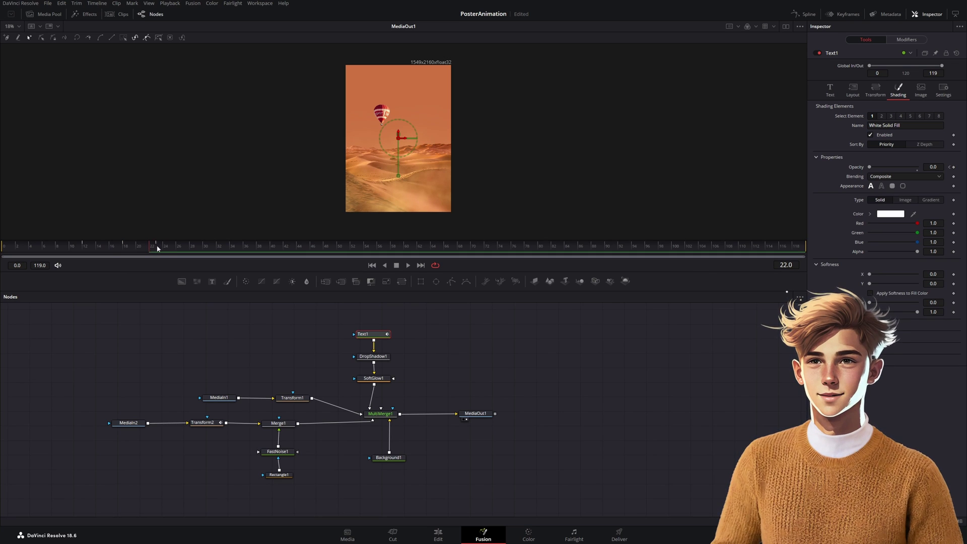
click(158, 248)
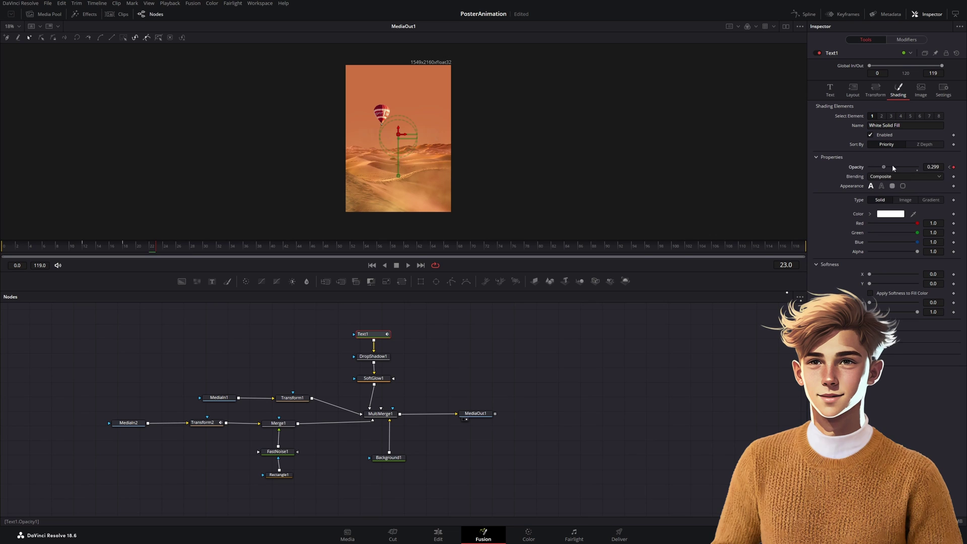
drag(892, 165, 942, 164)
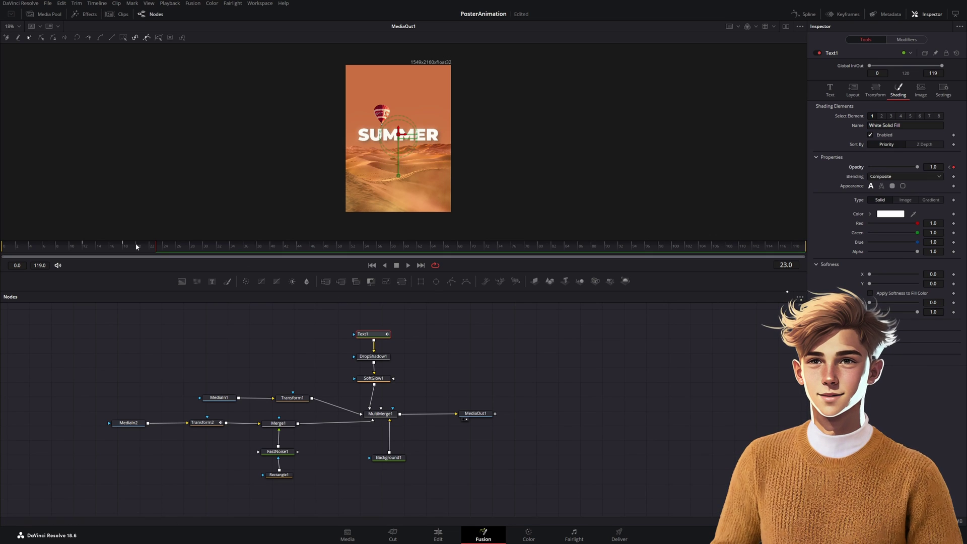
mouse_move(151, 247)
mouse_down()
mouse_move(111, 247)
mouse_move(156, 246)
mouse_up()
Keyframe the balloon's Center at frame 36, then drag it down to Y 0.1157 at frame 12
click(279, 393)
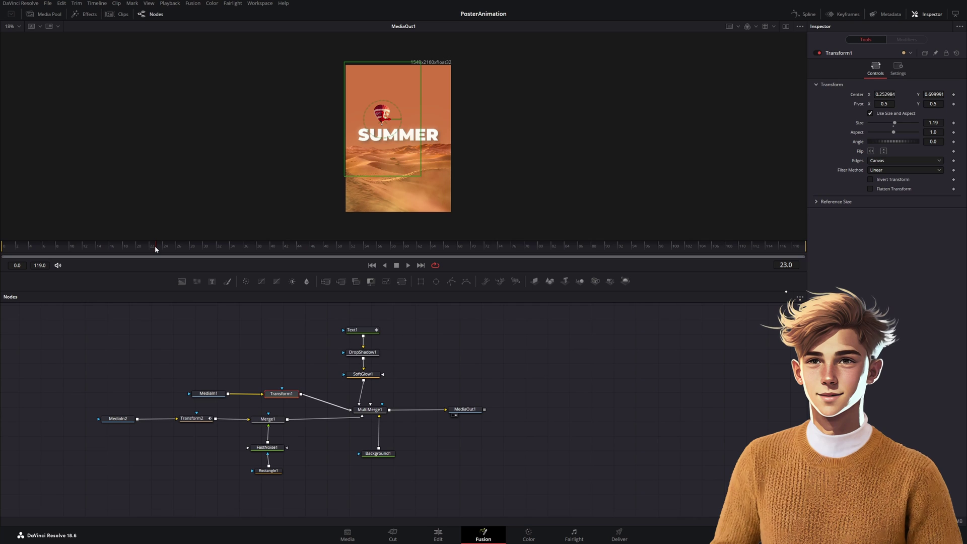
drag(155, 246, 246, 246)
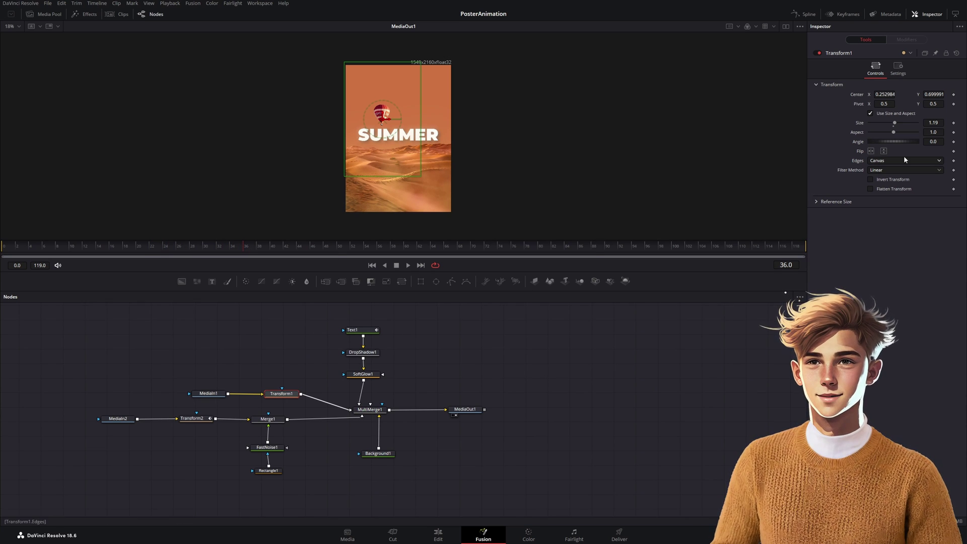
click(953, 94)
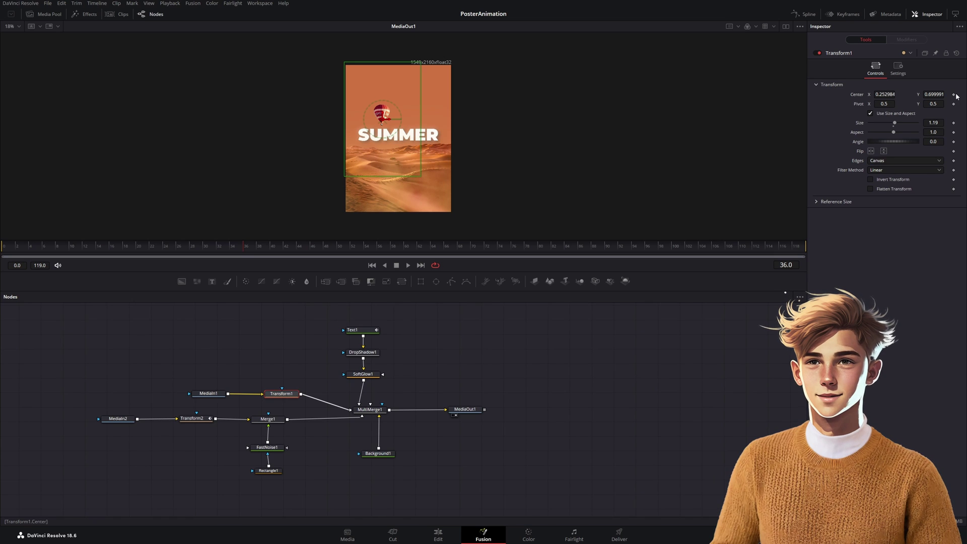
click(176, 247)
drag(176, 249, 84, 253)
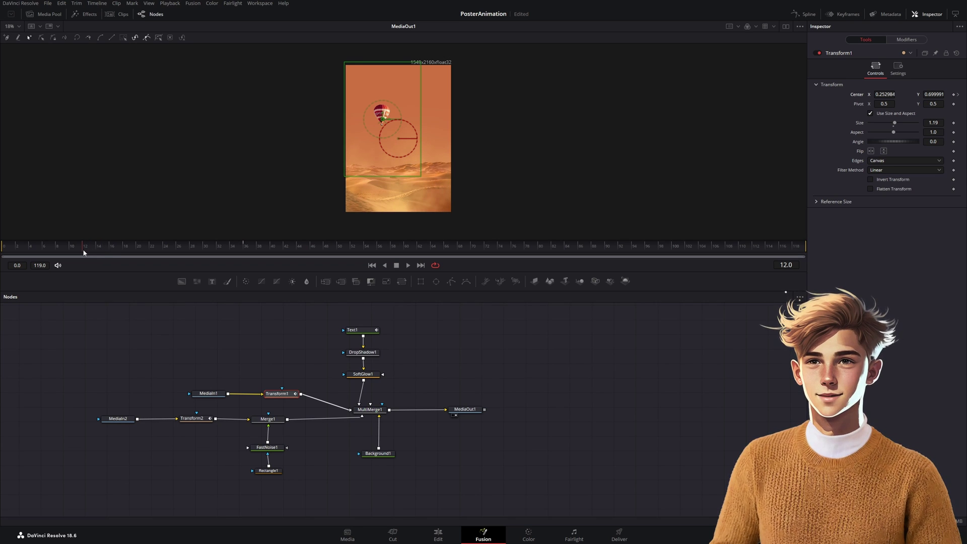
drag(381, 116, 382, 154)
Enable motion blur on Transform1 at quality 6
click(897, 69)
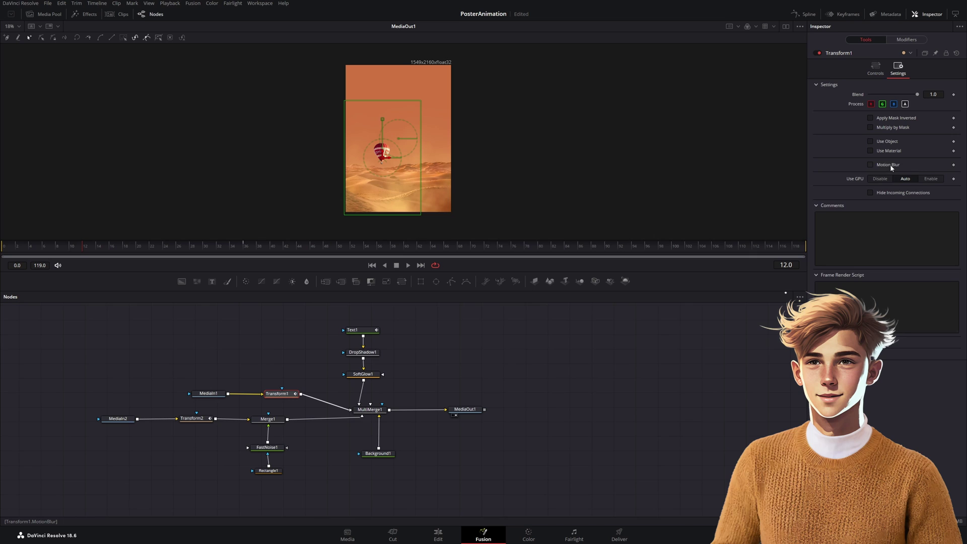
click(872, 164)
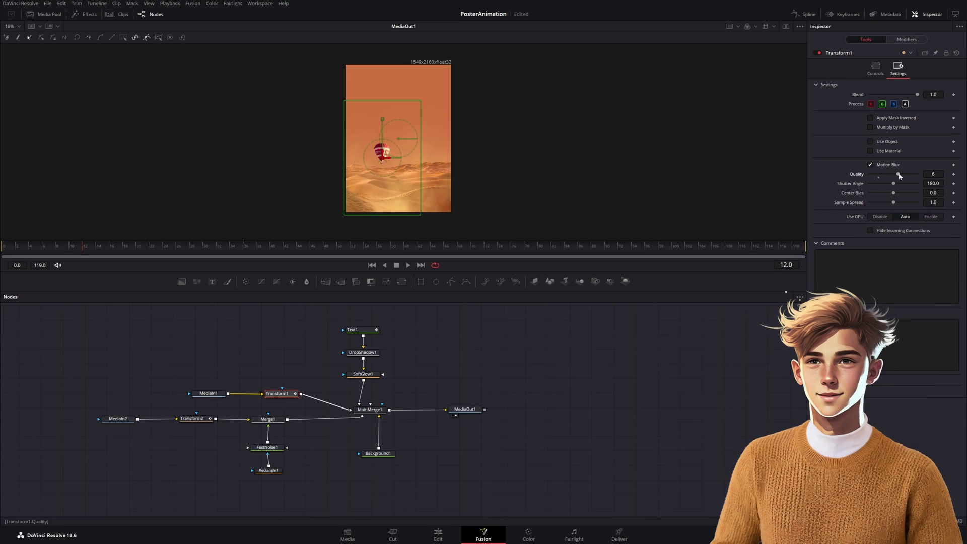
click(352, 329)
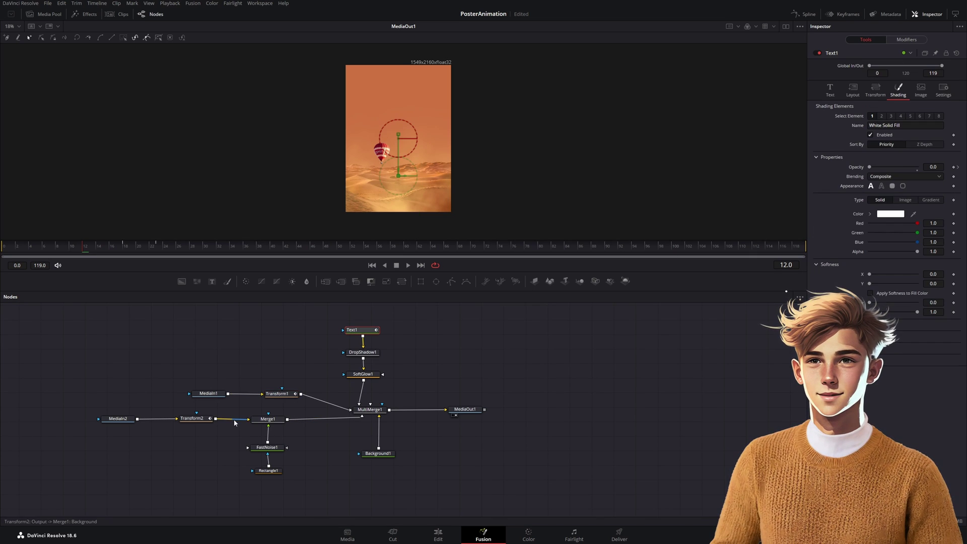
Enable motion blur on Transform2 at quality 7, then select Transform1 and Text1 too
click(198, 420)
click(904, 45)
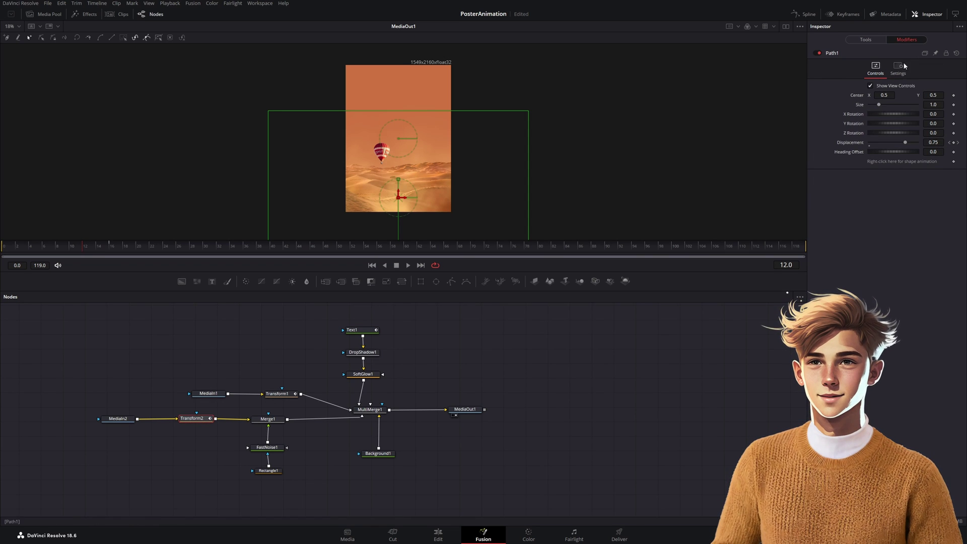
click(898, 69)
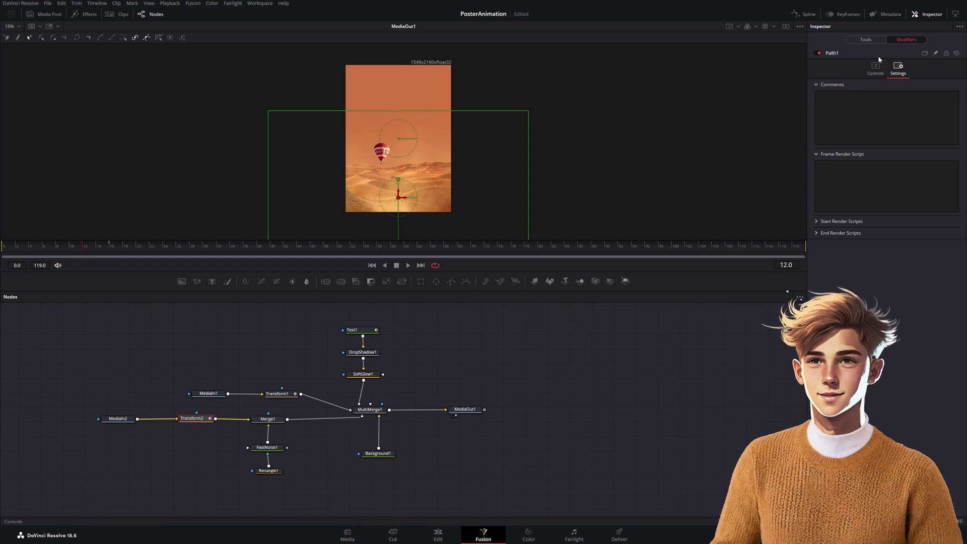
click(865, 40)
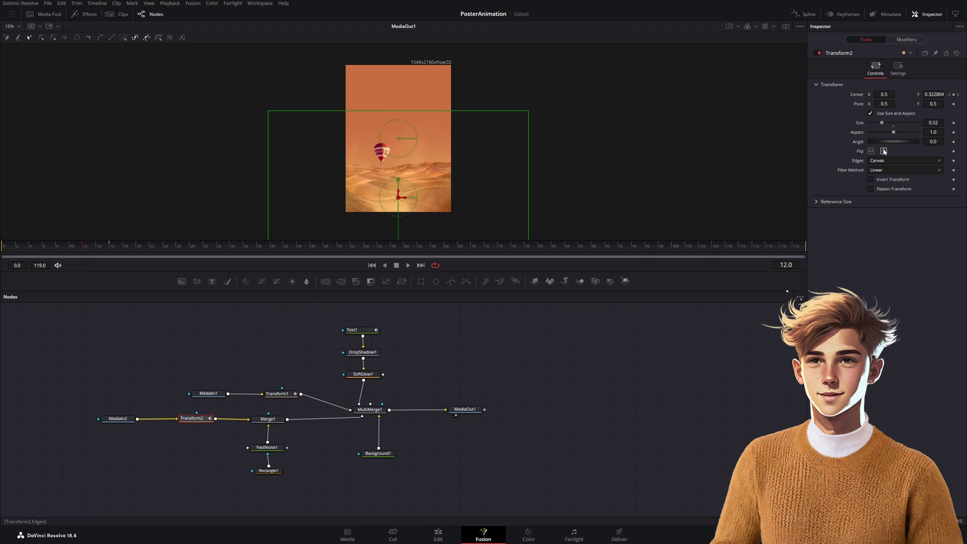
click(898, 69)
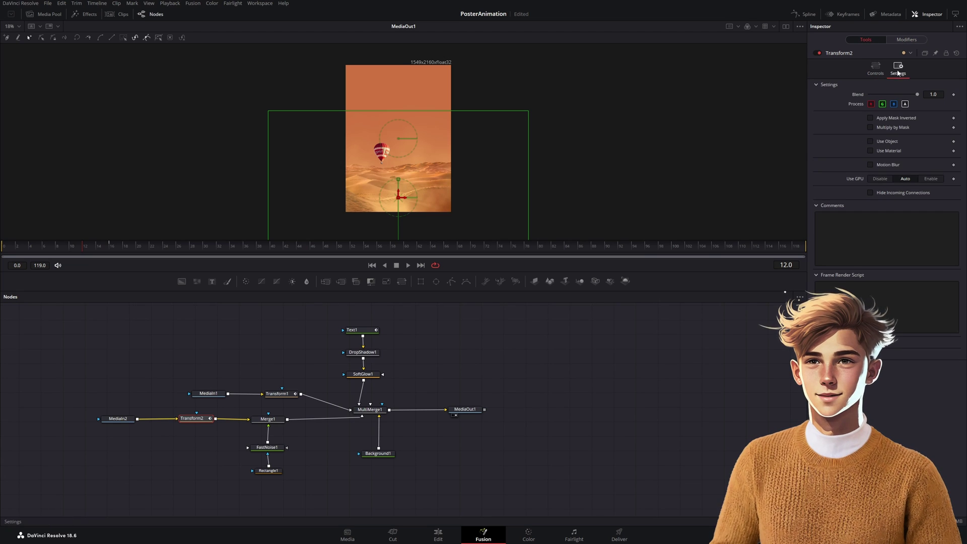
click(870, 165)
drag(893, 175, 903, 175)
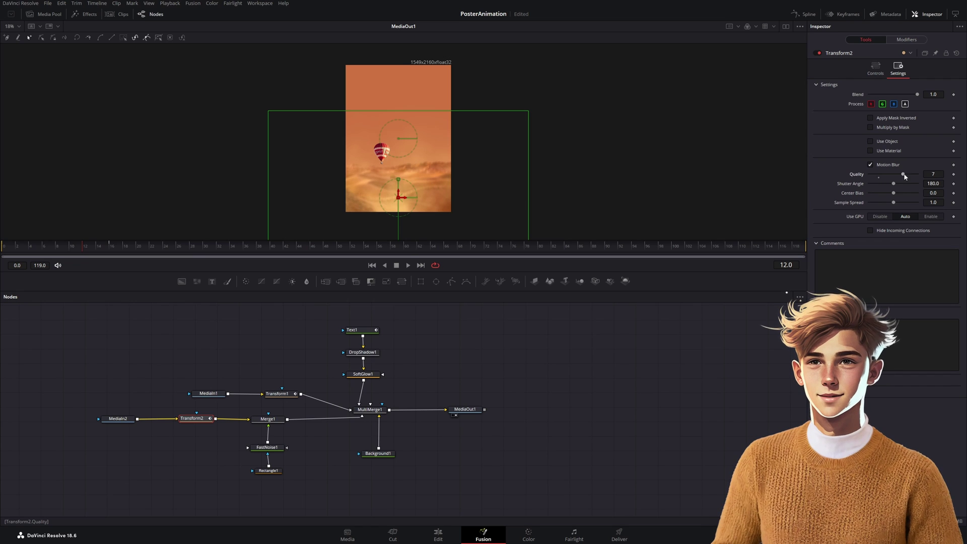
ctrl+click(277, 394)
ctrl+click(352, 330)
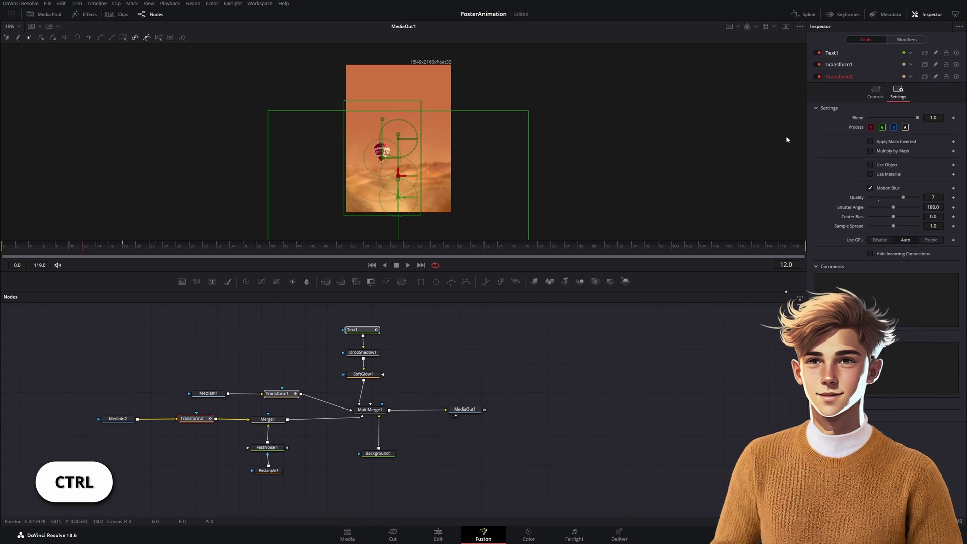
In the Spline editor, show the title, balloon and dunes curves and smooth all keyframes
click(807, 14)
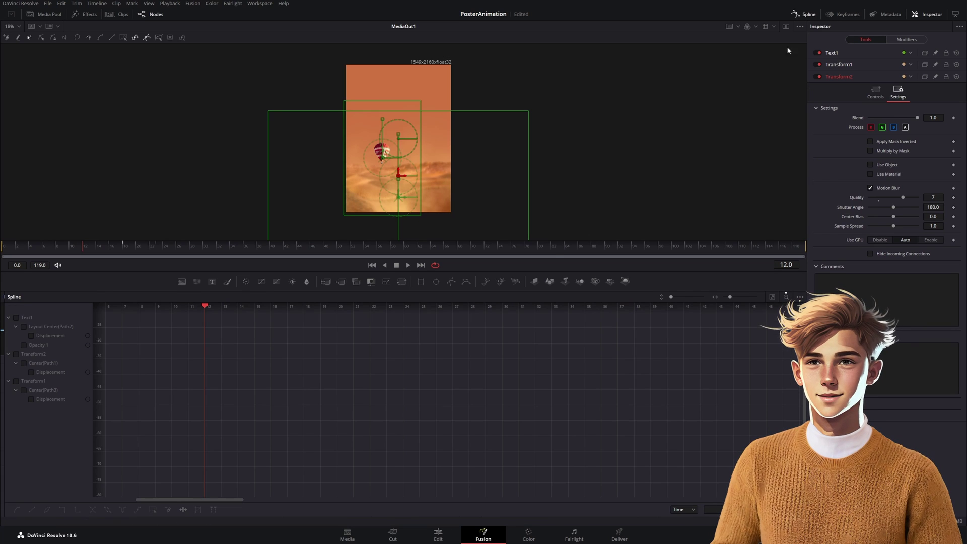
click(33, 381)
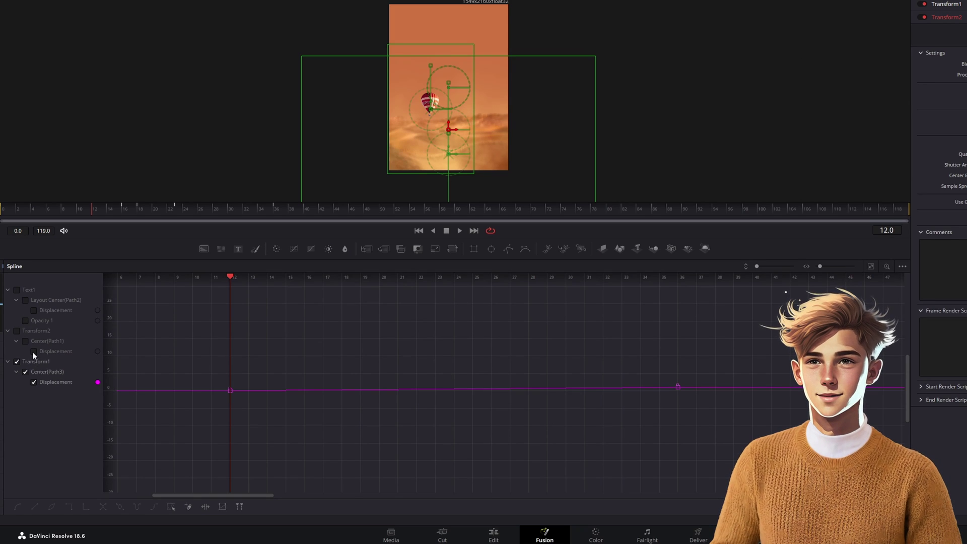
click(33, 351)
click(33, 309)
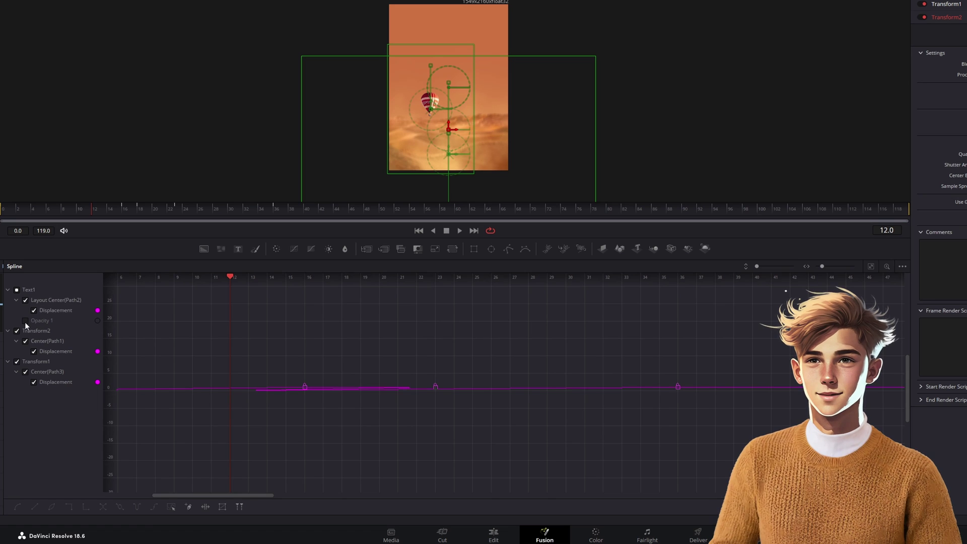
click(25, 321)
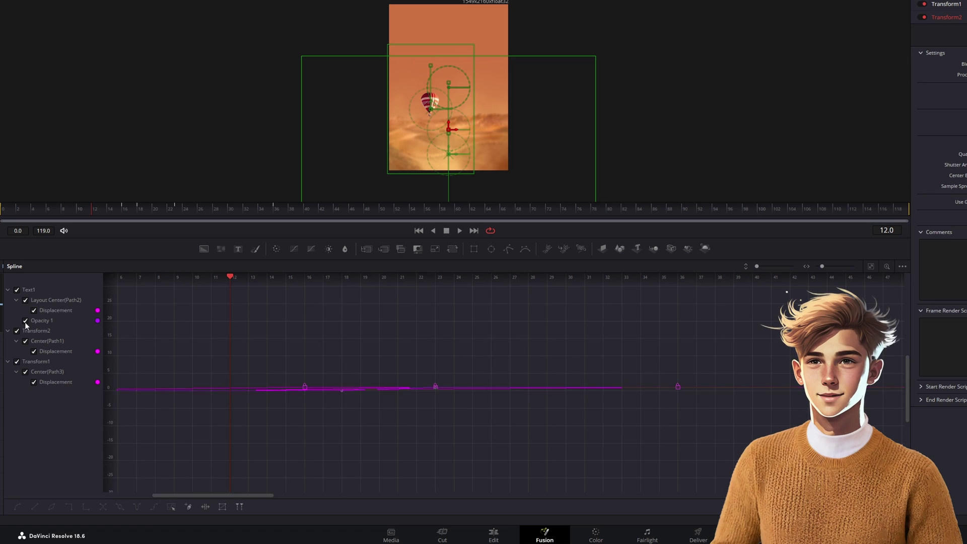
click(871, 267)
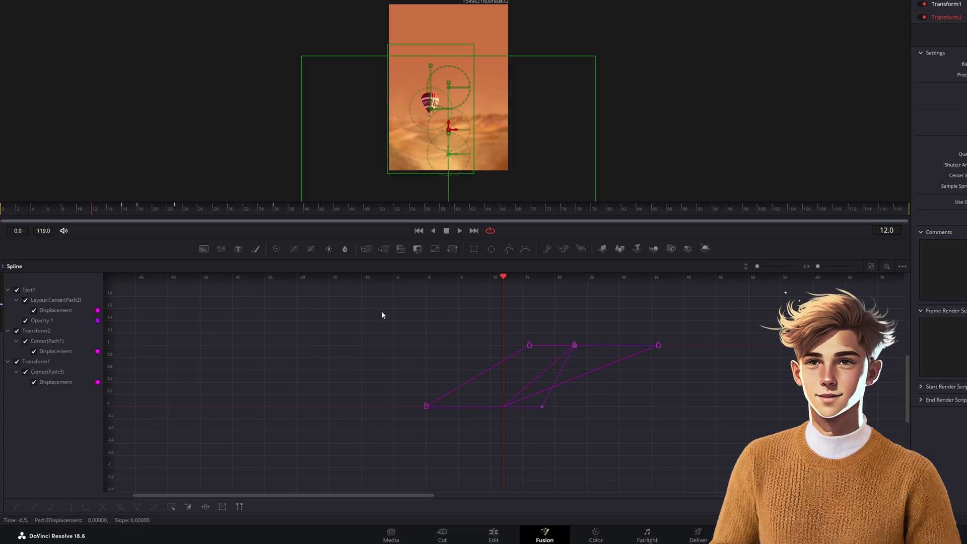
drag(382, 312, 723, 434)
key(s)
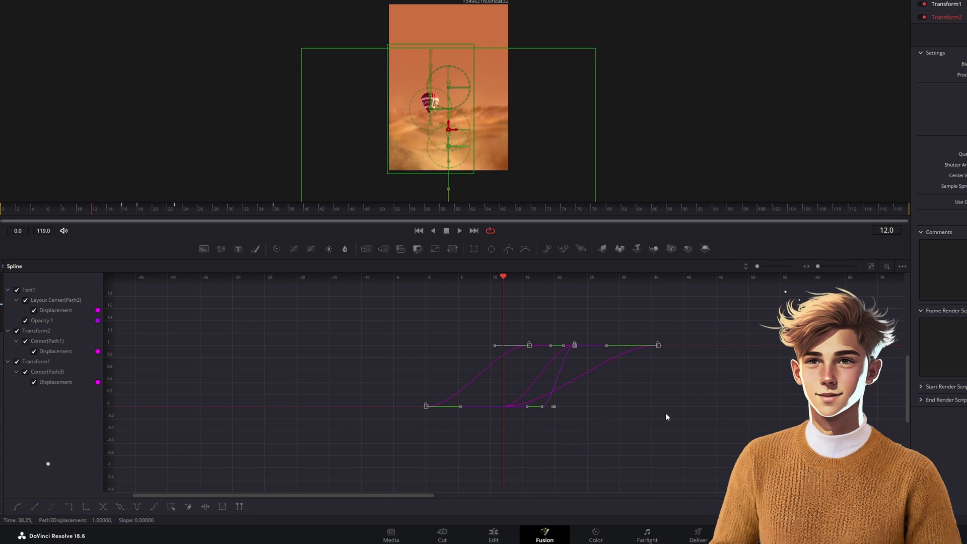
Lengthen the ease-in on the three top keyframes to about 79.8
scroll(642, 395, up, 3)
scroll(619, 412, up, 2)
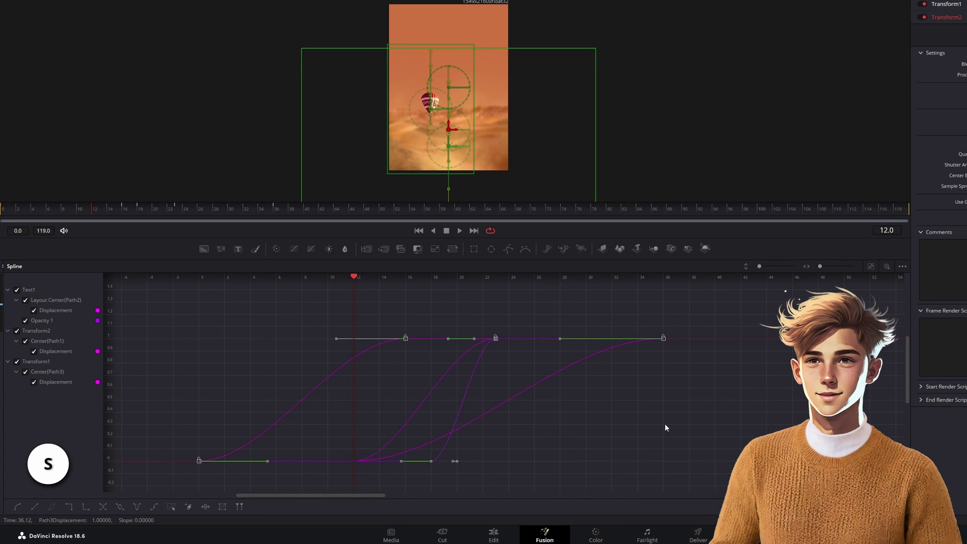
drag(724, 313, 361, 361)
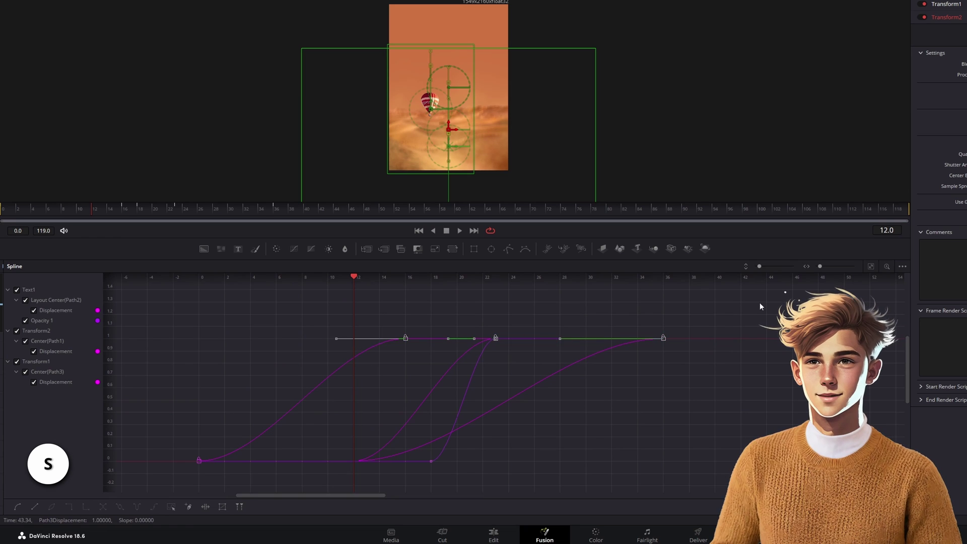
key(t)
drag(812, 279, 840, 278)
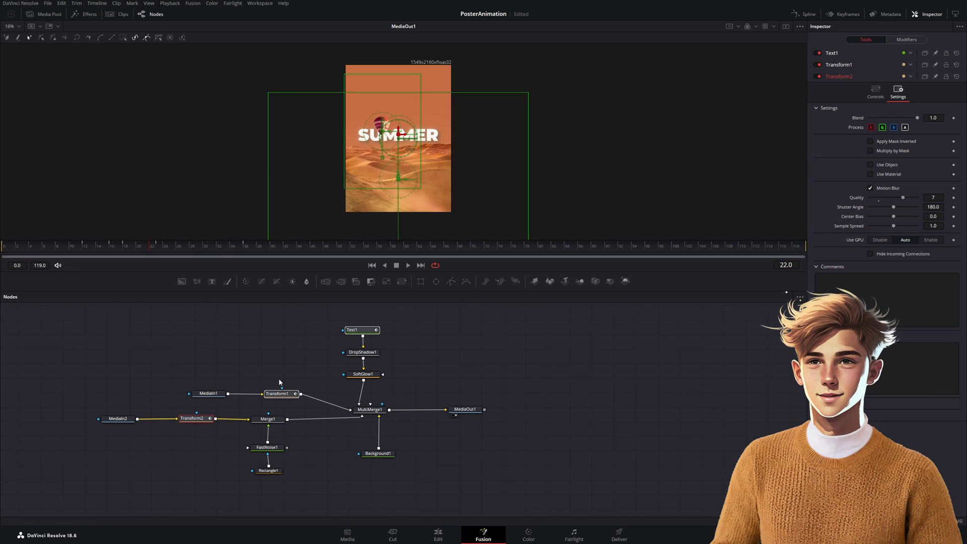
Drag Transform1's balloon higher at an earlier frame so it floats above SUMMER
click(279, 394)
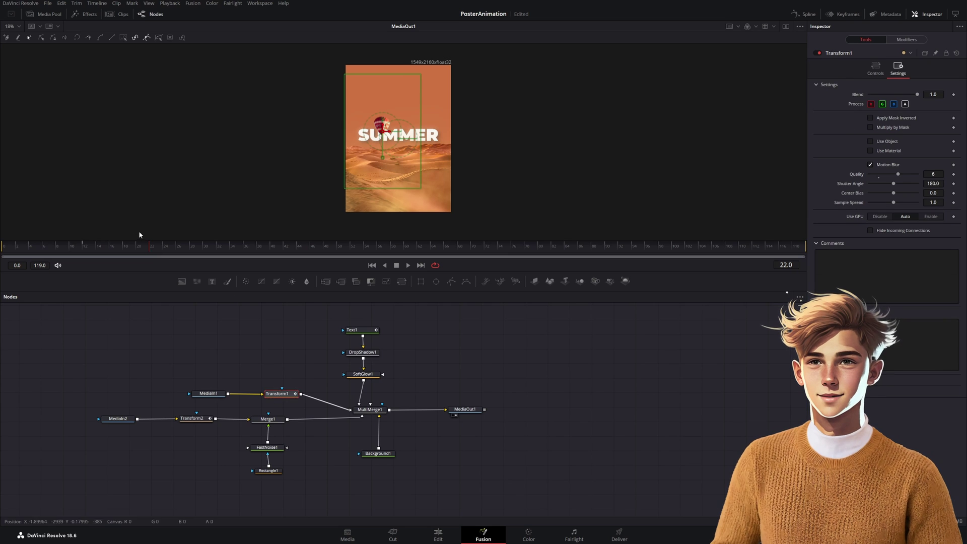
drag(132, 254, 83, 258)
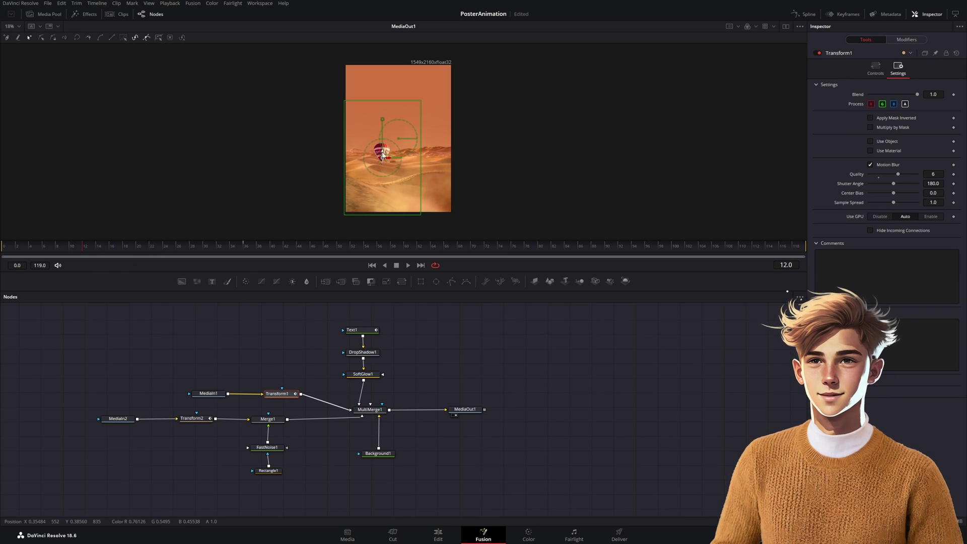
drag(383, 151, 385, 132)
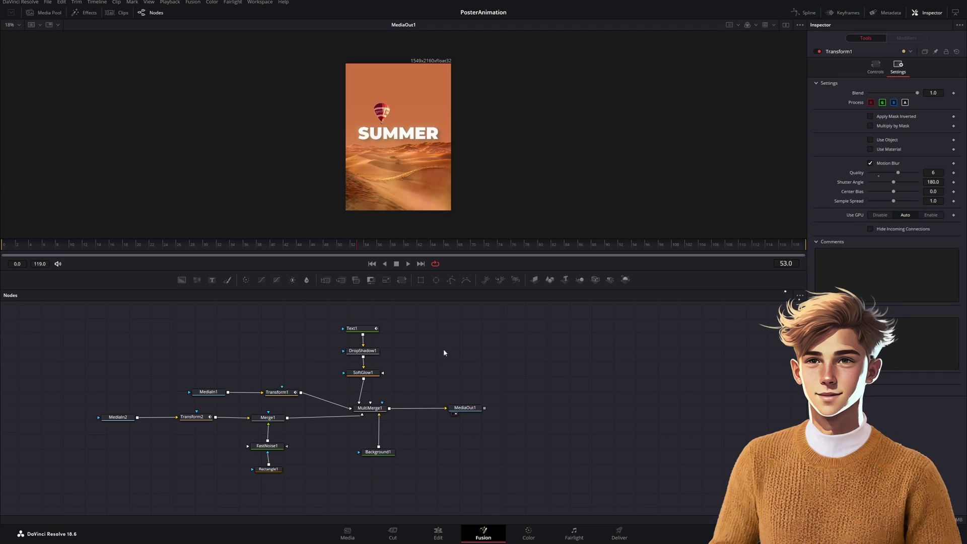
In Text1's Version 2, make SUMMER a Text Outline with Clean Intersections in sampled light orange
click(358, 328)
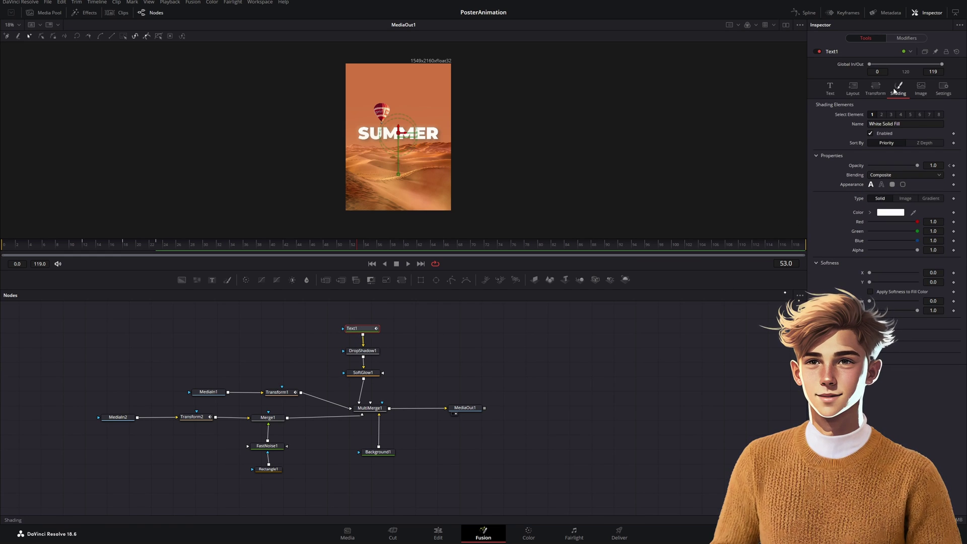
click(926, 52)
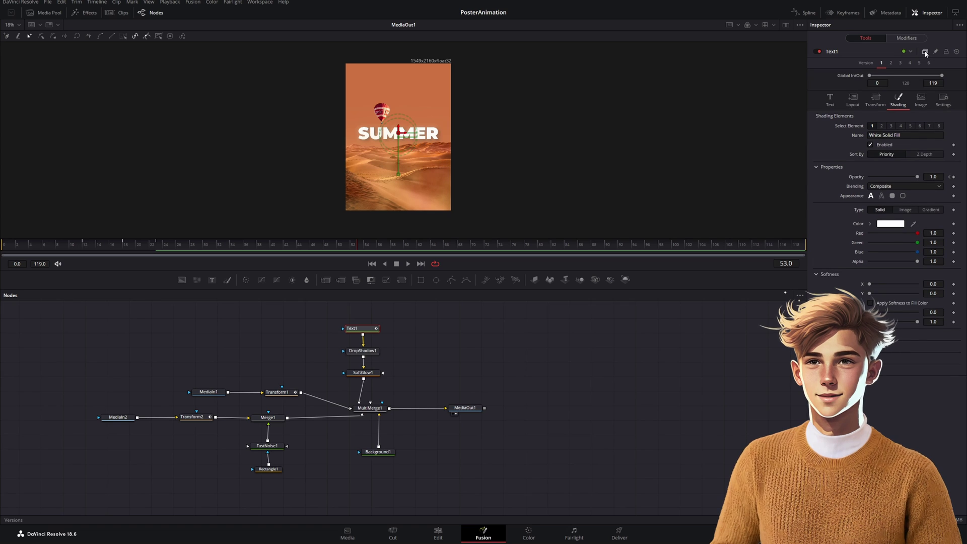
click(891, 64)
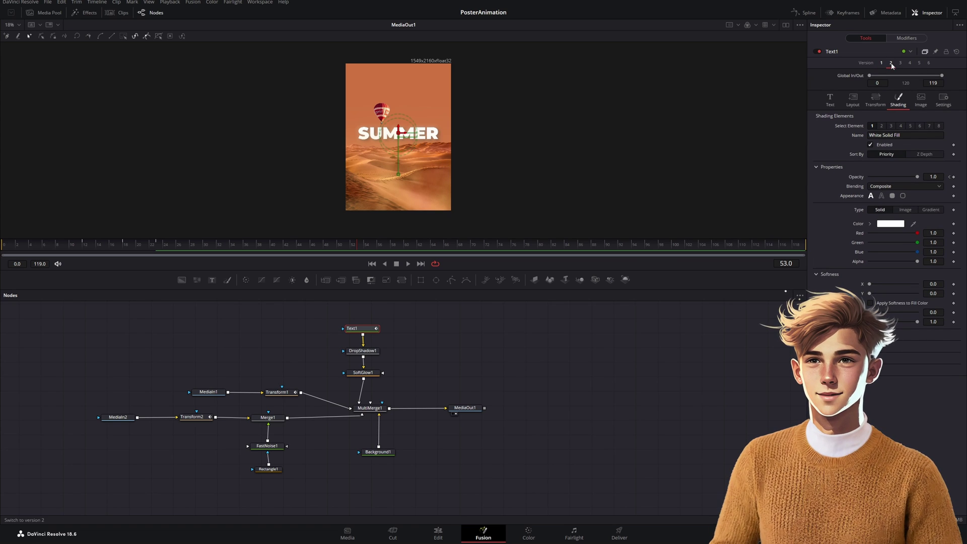
click(882, 197)
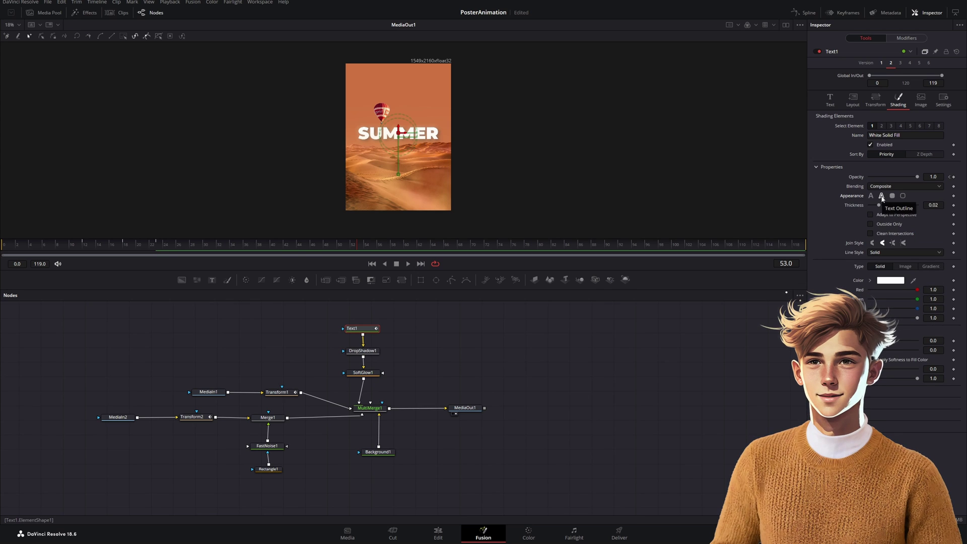
click(870, 234)
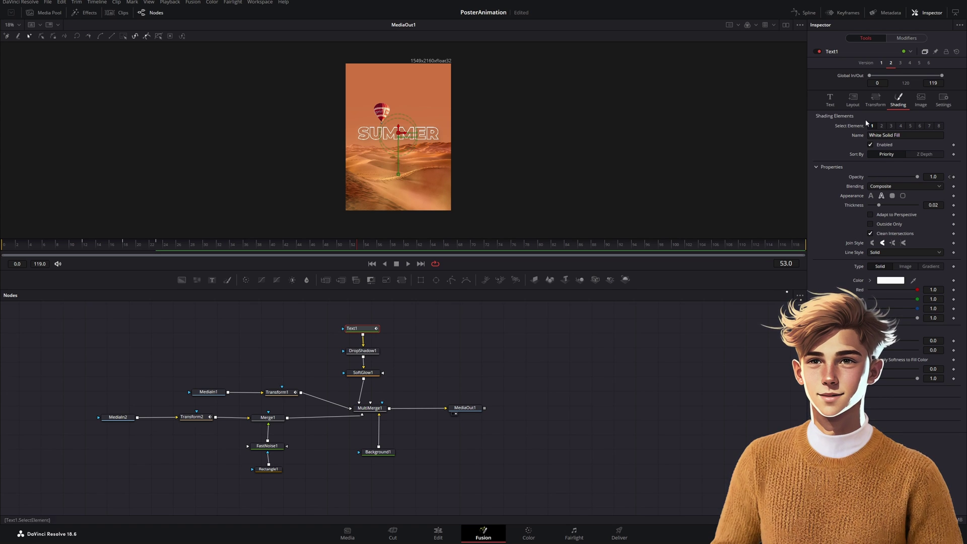
click(830, 100)
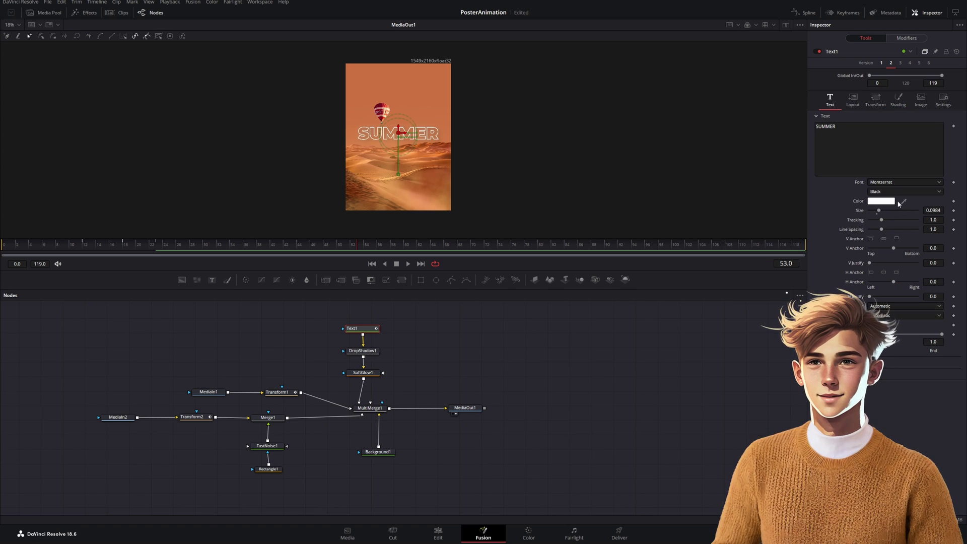
drag(904, 201, 365, 159)
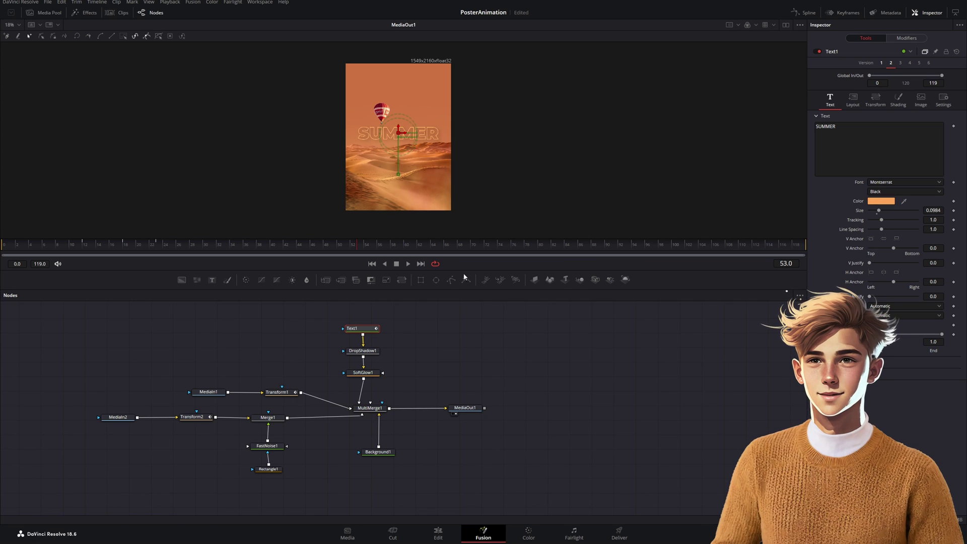
Make Background1's version 2 a diagonal gradient from the top-left corner past the bottom right
click(378, 451)
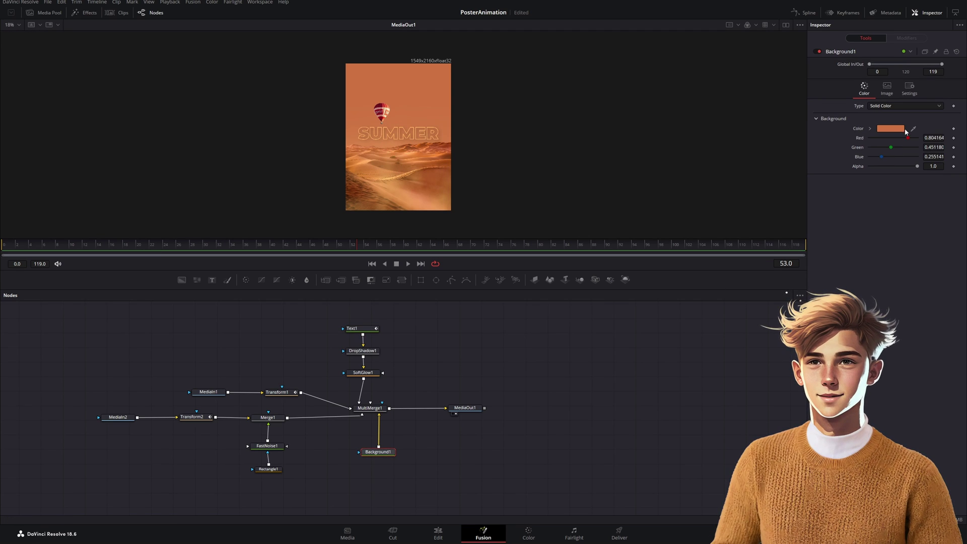
click(925, 52)
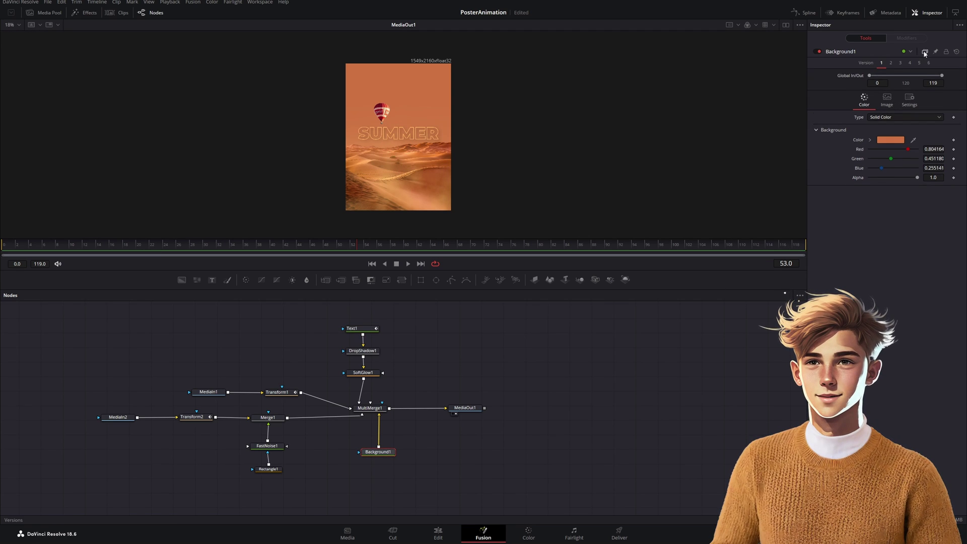
click(891, 64)
click(901, 117)
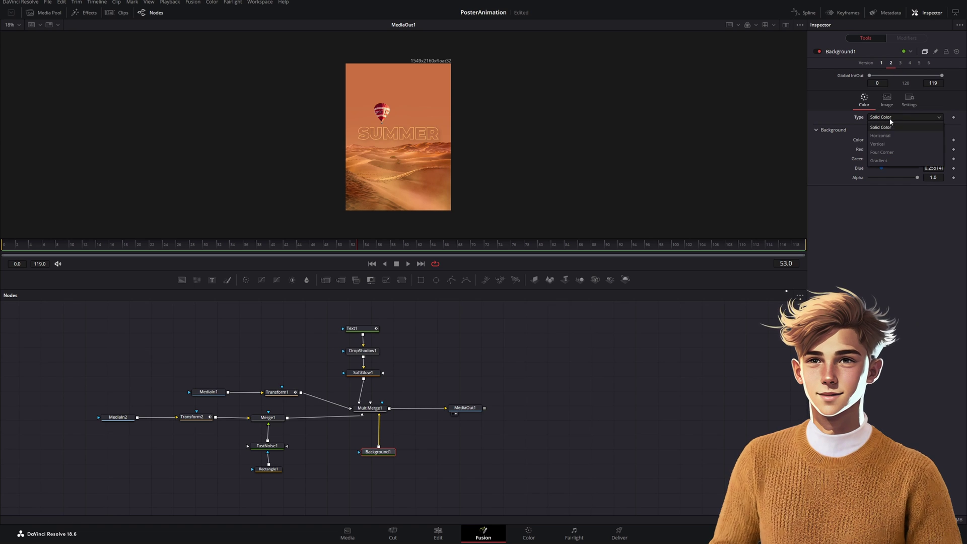
click(891, 161)
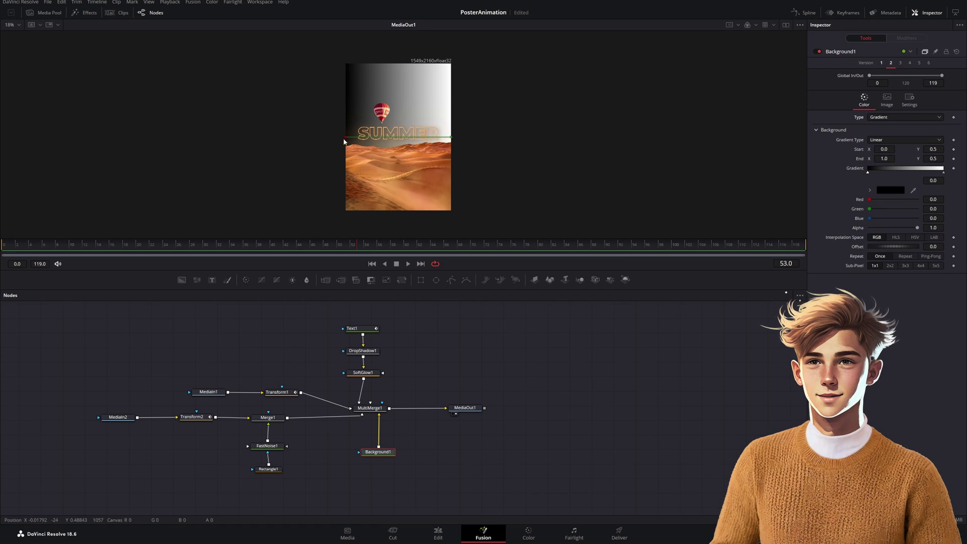
drag(346, 137, 379, 113)
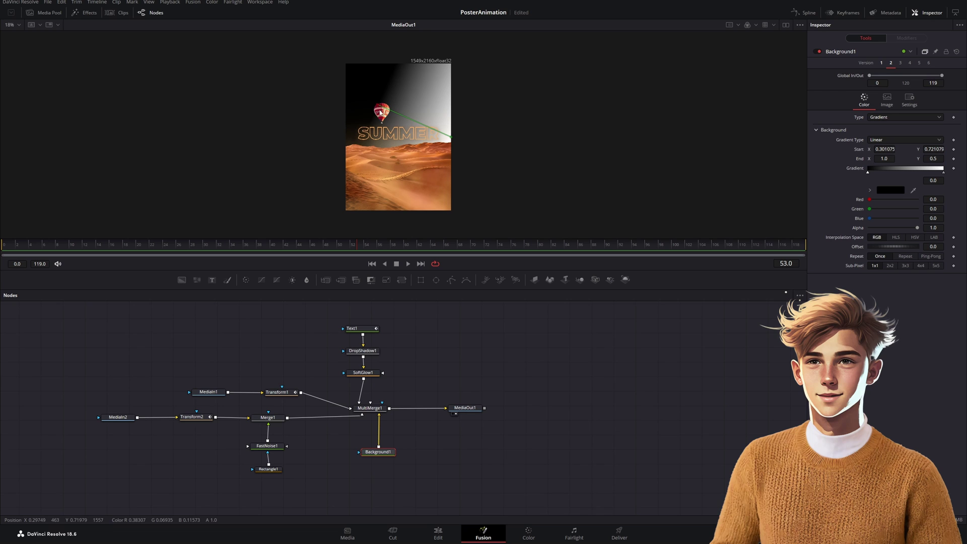
drag(452, 156, 461, 211)
drag(372, 101, 357, 72)
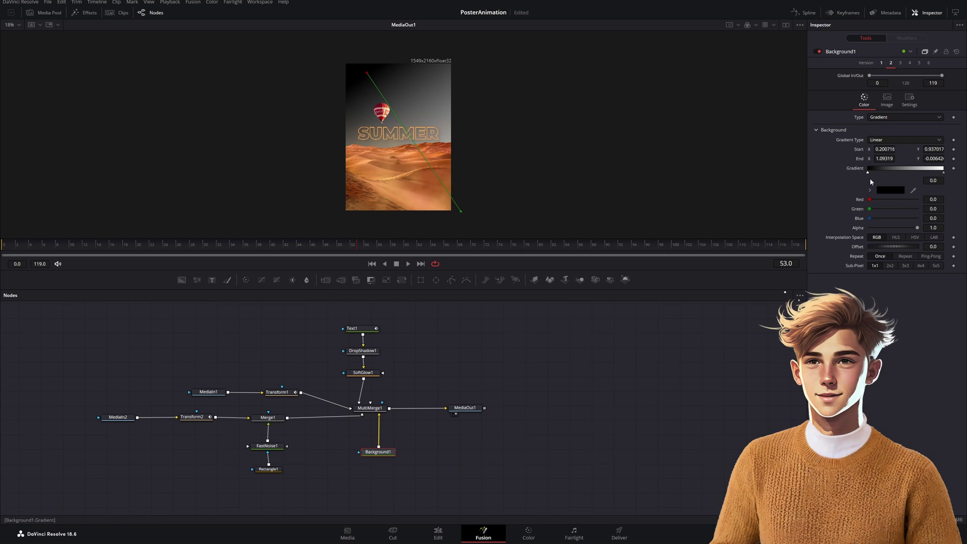
Set the gradient colour to a deep orange sampled from the poster
click(893, 190)
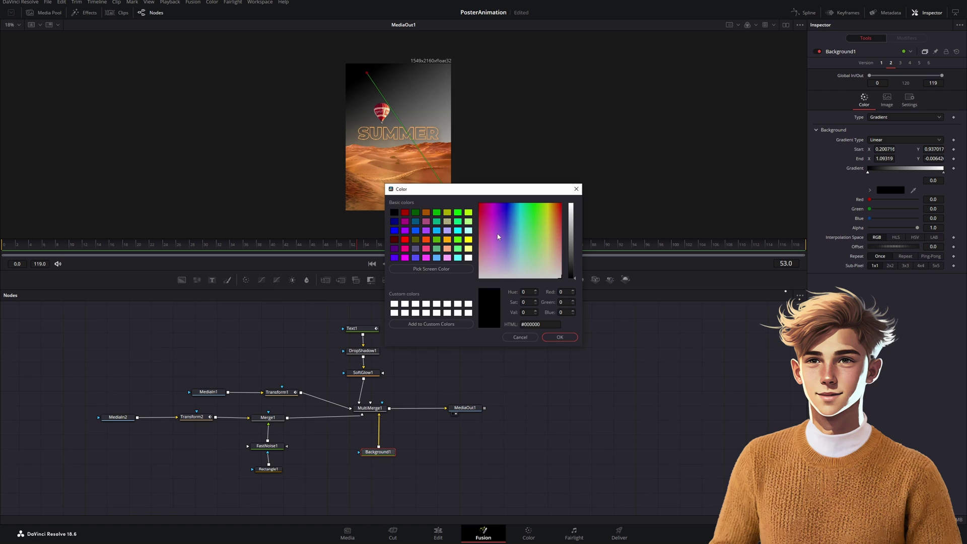
key(Escape)
drag(912, 192, 388, 140)
click(890, 190)
drag(549, 211, 556, 233)
key(Return)
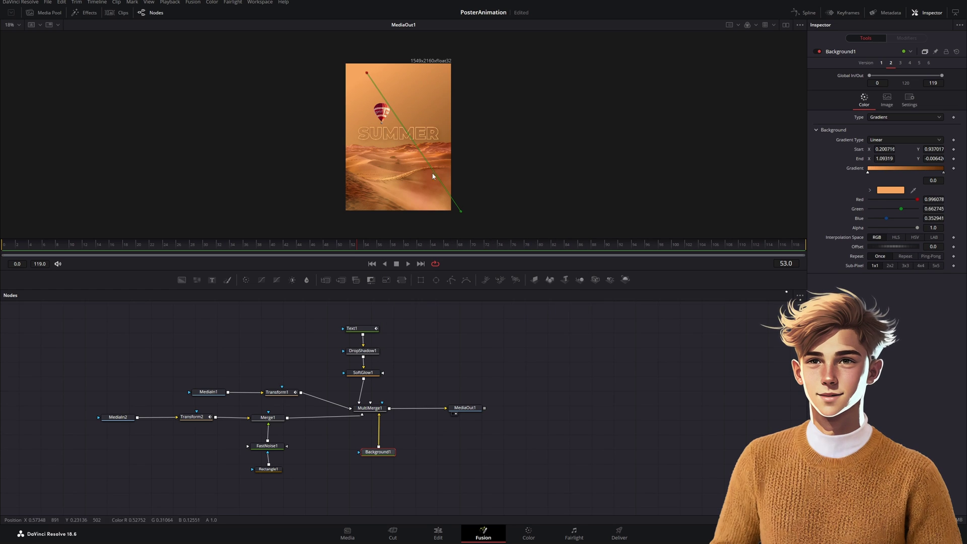
click(891, 189)
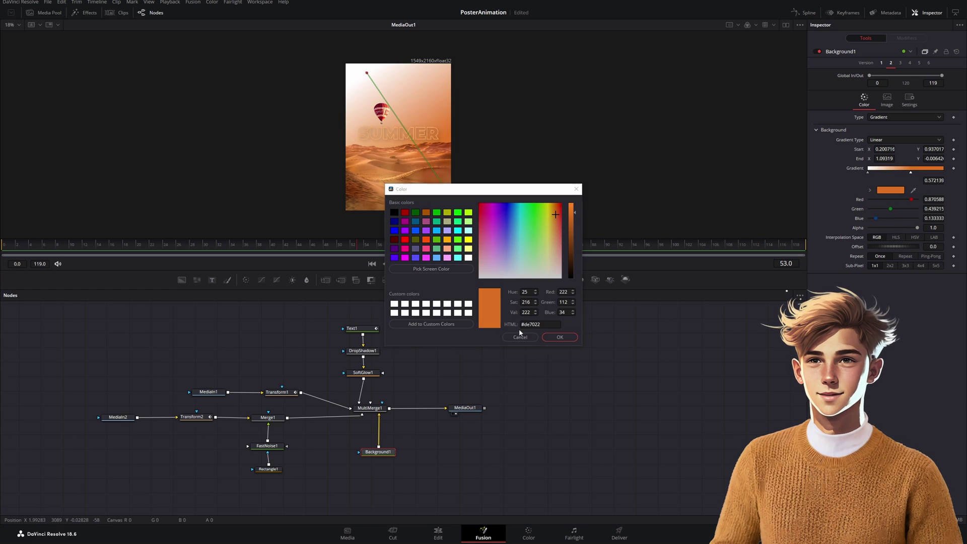
key(Return)
Raise the gradient start above the poster's top and compare against the flat orange version
drag(367, 73, 364, 31)
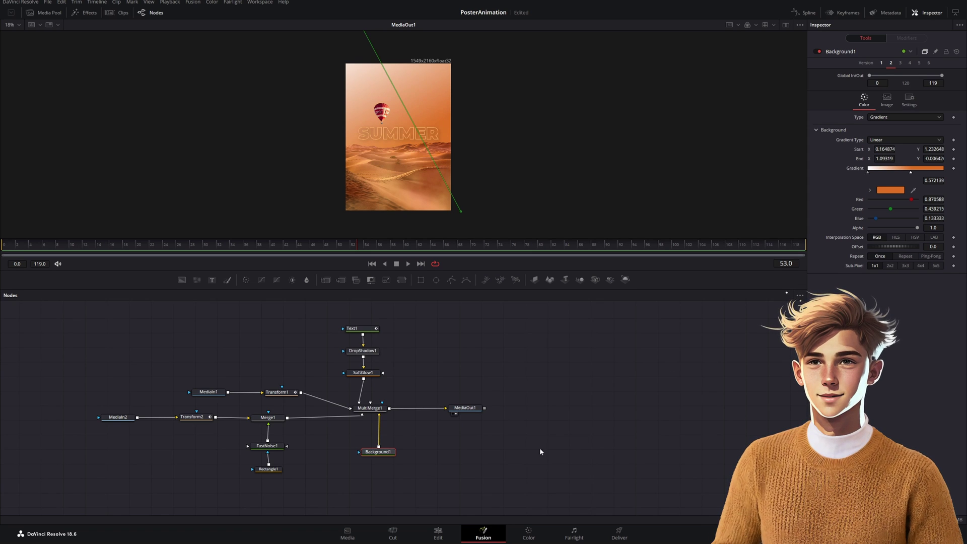
click(881, 63)
click(890, 63)
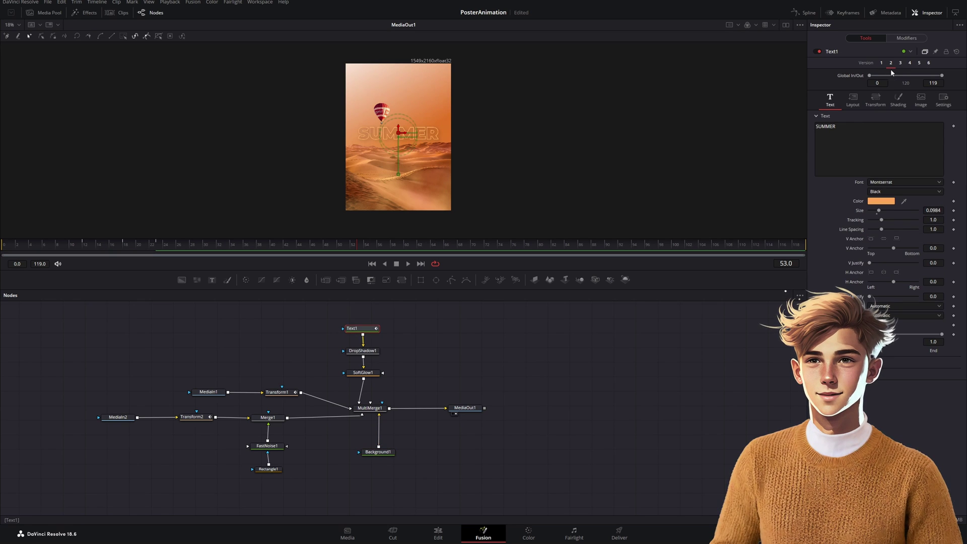
Compare Text1 versions: switch the SUMMER title to solid white (Version 1), then orange outline (Version 3)
click(882, 63)
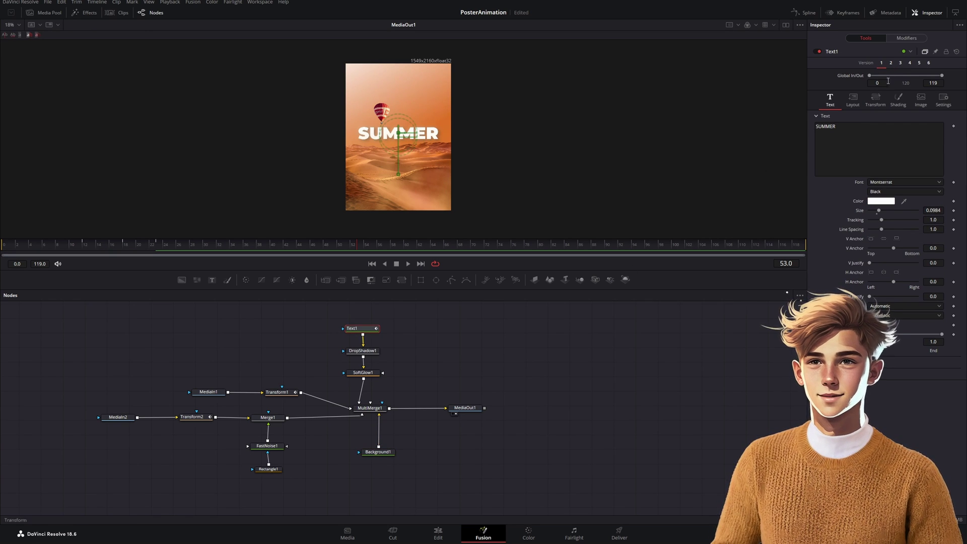
click(899, 63)
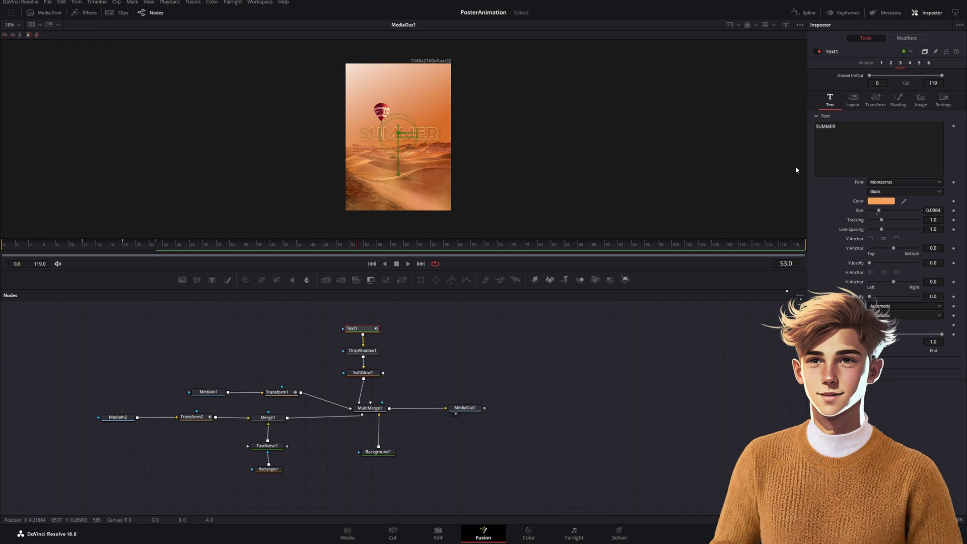